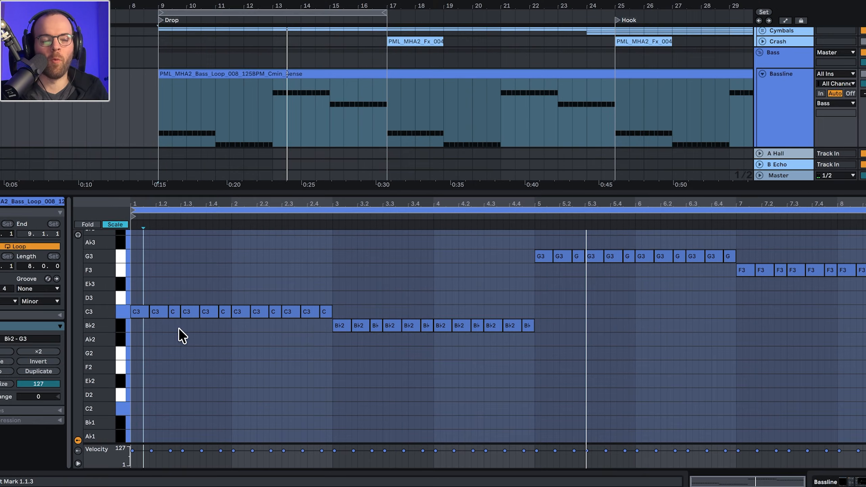
- Examine the opening rhythm of the bassline by selecting its first three C3 notes together and one by one
left_click_drag(168, 318, 145, 312)
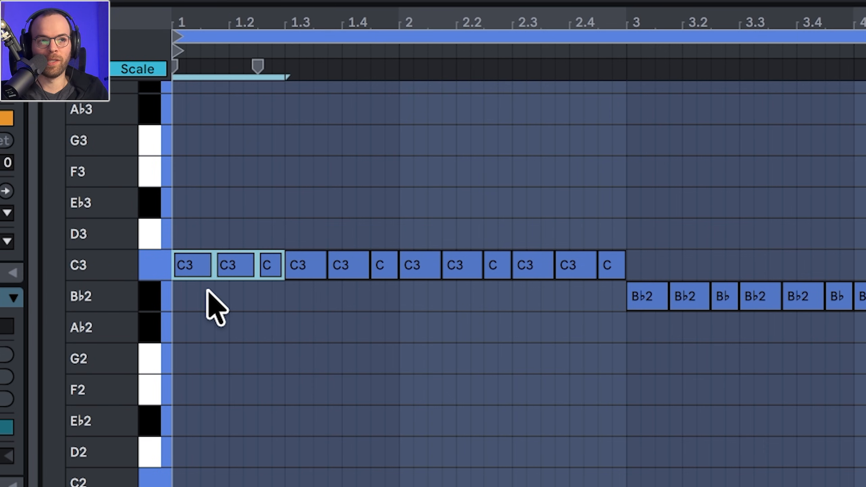
left_click(161, 334)
left_click(159, 330)
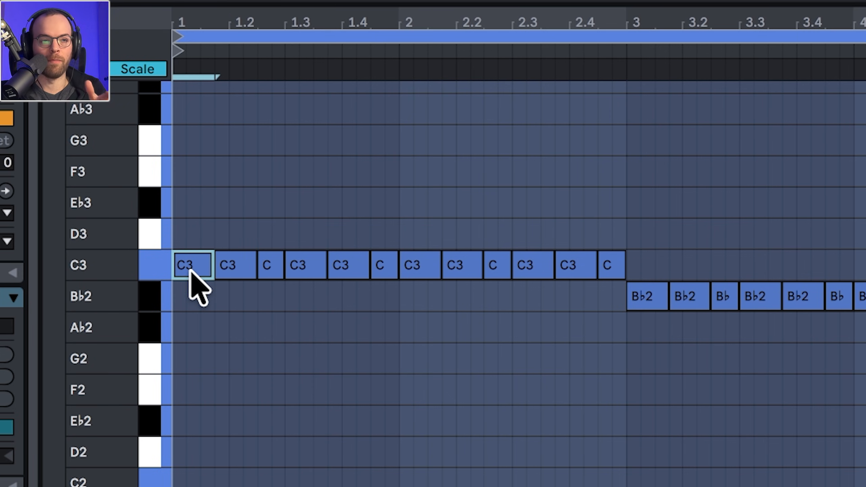
left_click(234, 269)
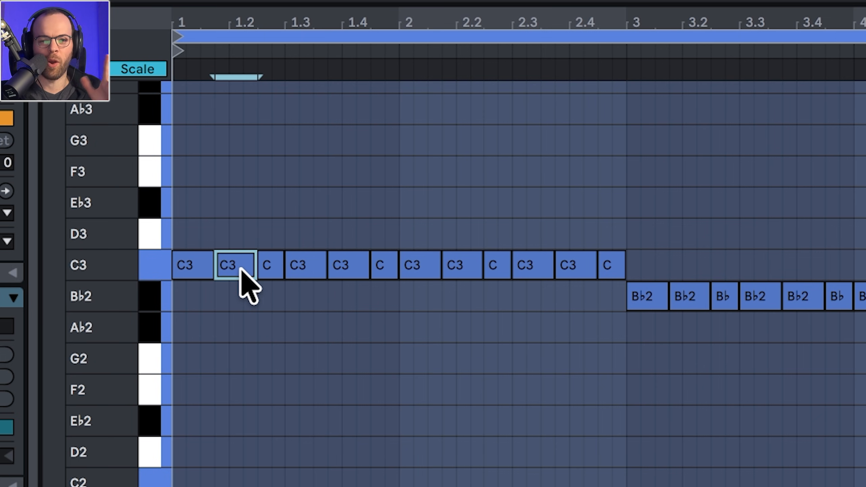
left_click(265, 270)
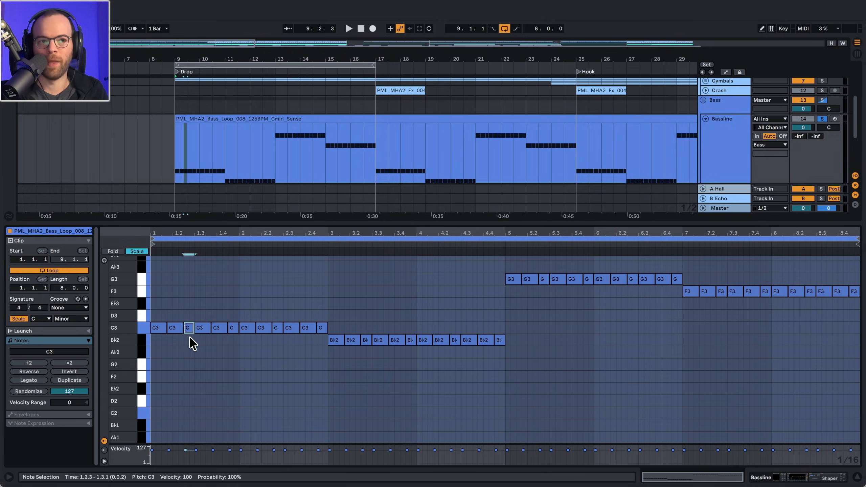
- Select the first three C3 notes and step the selection through each repeat of the three-note pattern
left_click_drag(285, 290, 202, 257)
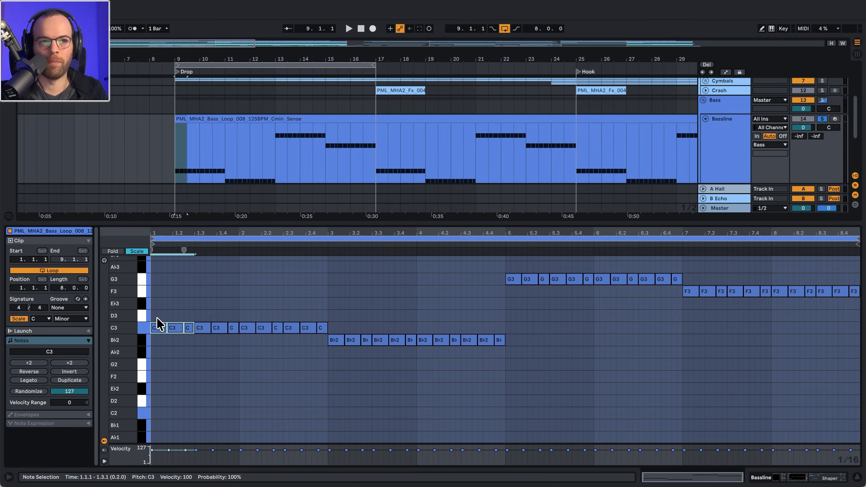
key("Right")
key("Right")
key("Right")
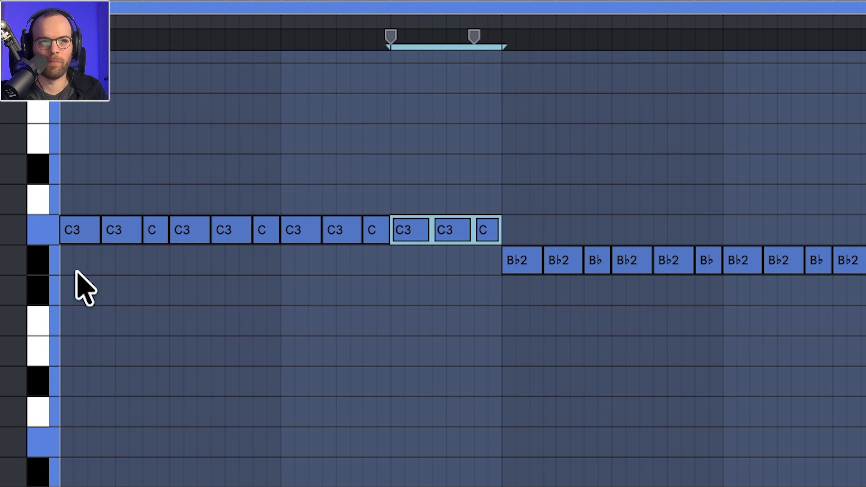
- Highlight the sixteenth-note positions where the second and third C3 notes start, and play the bassline
left_click_drag(76, 272, 109, 262)
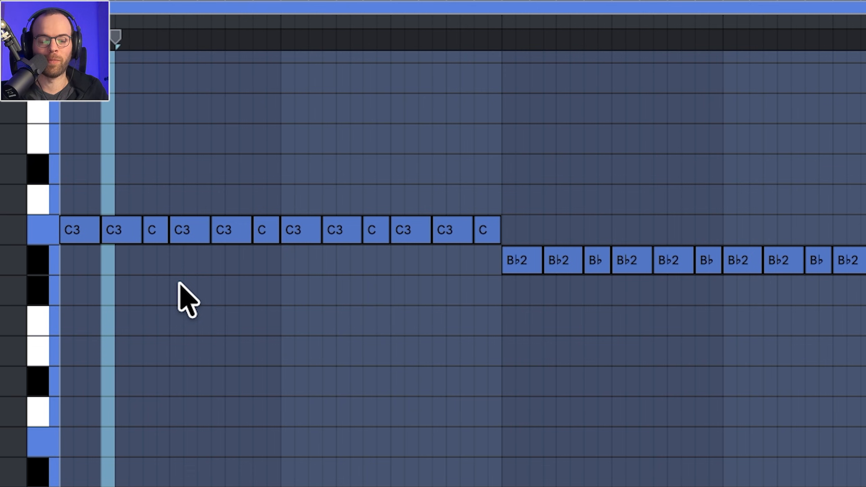
left_click(80, 267)
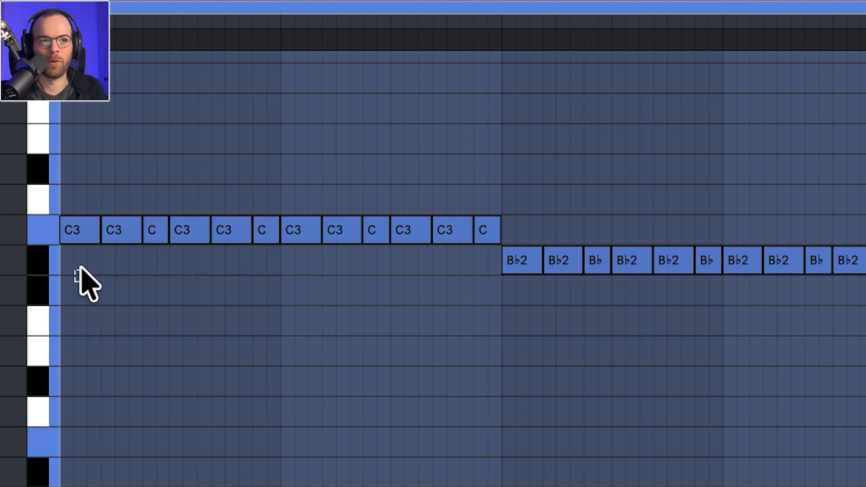
left_click_drag(85, 264, 87, 265)
left_click_drag(105, 269, 149, 254)
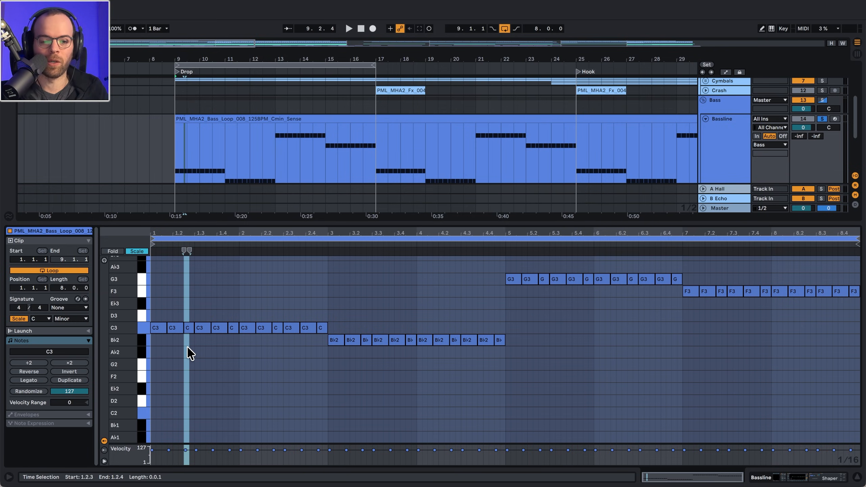
key("space")
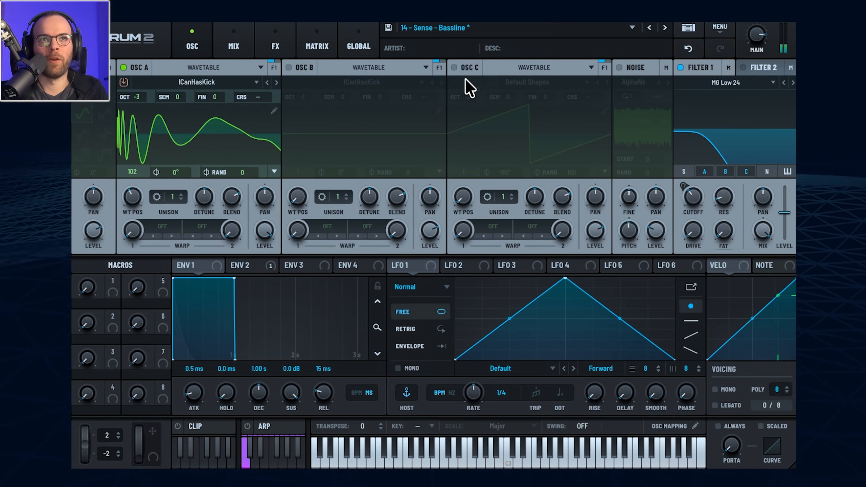
- In Serum 2, audition oscillator C's Default Shapes wavetable in place of oscillator A, and switch back to oscillator A
left_click(454, 67)
left_click(124, 67)
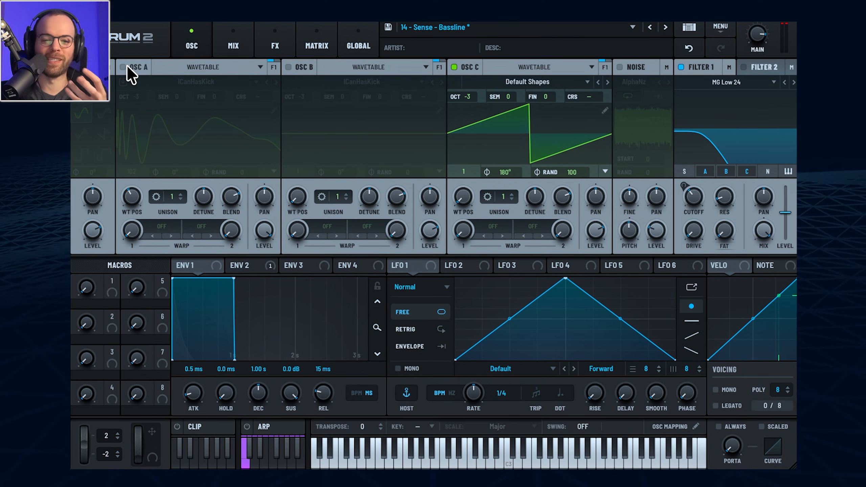
left_click(127, 66)
left_click(455, 69)
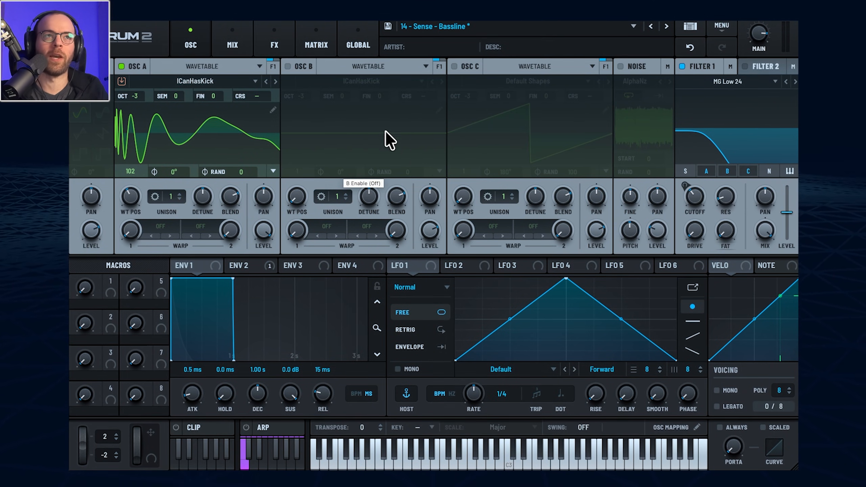
- Switch from oscillator A to oscillator B and set oscillator B's wavetable position to 102
left_click(121, 65)
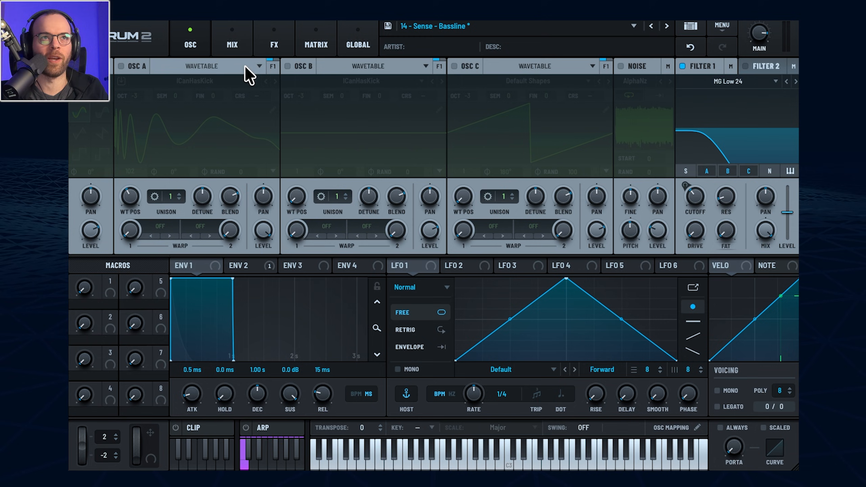
left_click(285, 65)
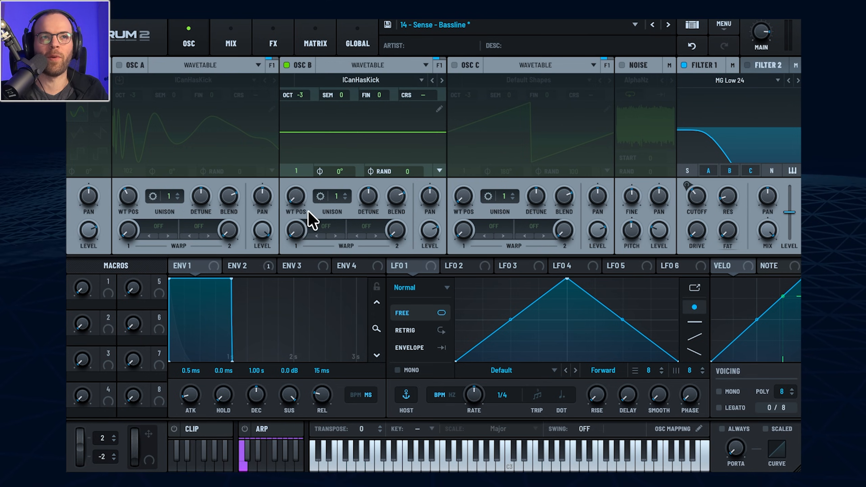
left_click_drag(296, 196, 296, 147)
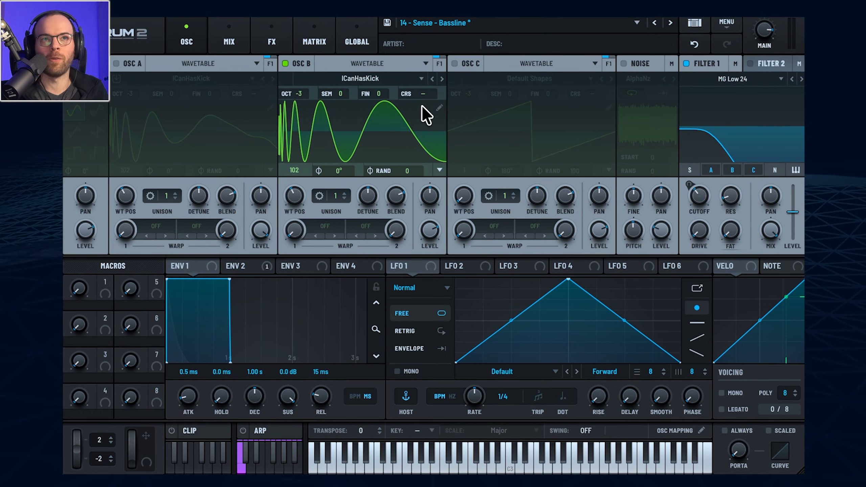
- Try altering the low harmonic bins of oscillator B's frame 102 in the wavetable editor, undo the edits and close the editor
left_click(438, 108)
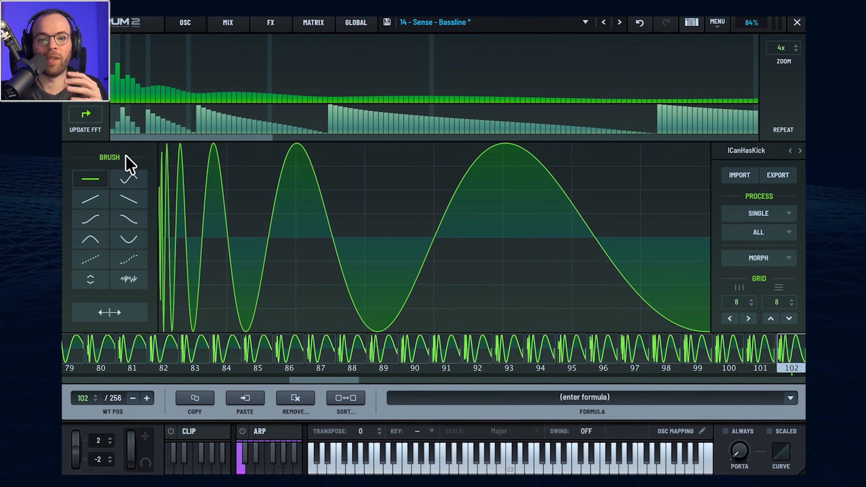
mouse_move(137, 90)
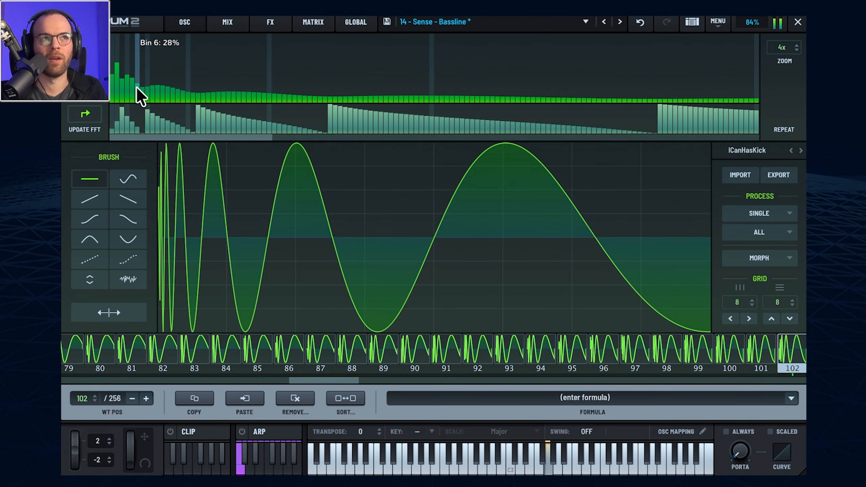
mouse_move(136, 88)
left_mouse_down()
mouse_move(136, 65)
mouse_move(137, 83)
mouse_move(129, 64)
mouse_move(129, 75)
left_mouse_up()
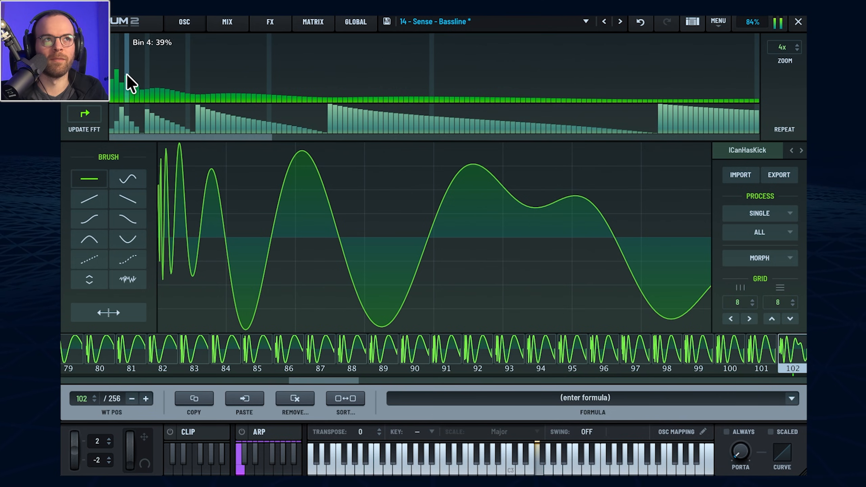
left_click(638, 23)
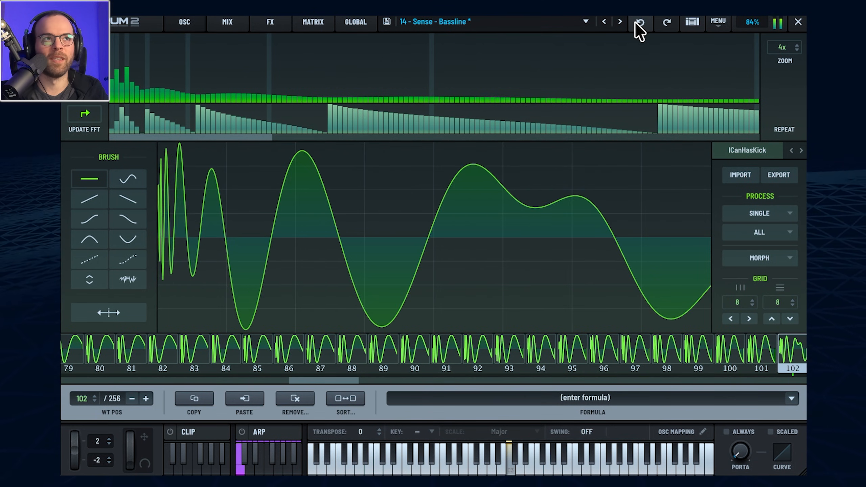
left_click(638, 23)
left_click(798, 22)
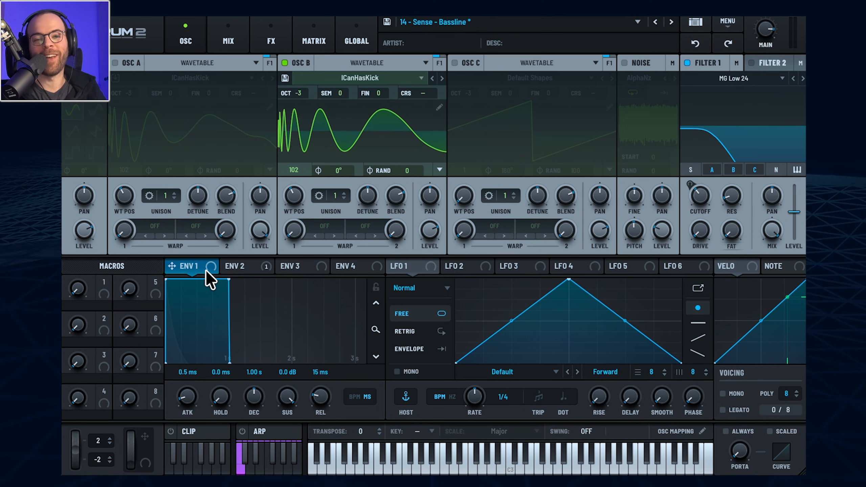
- Compare Envelope 1 with Envelope 2, leaving Envelope 2's settings displayed
left_click(240, 270)
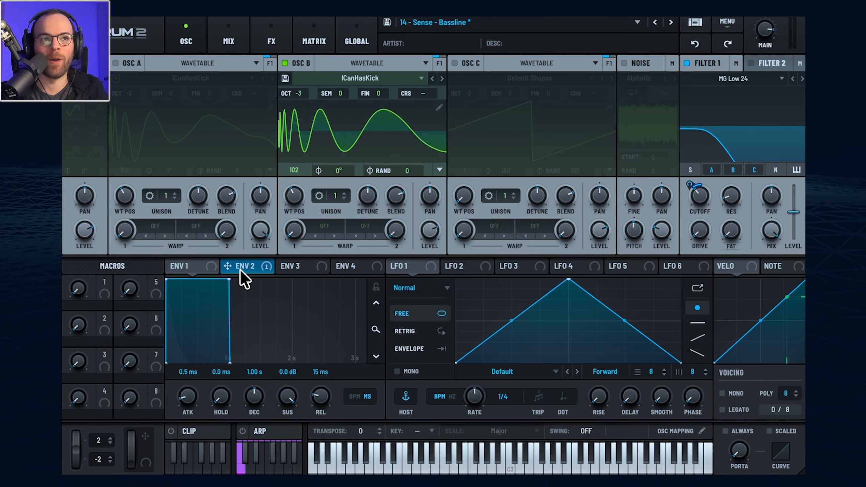
left_click(192, 268)
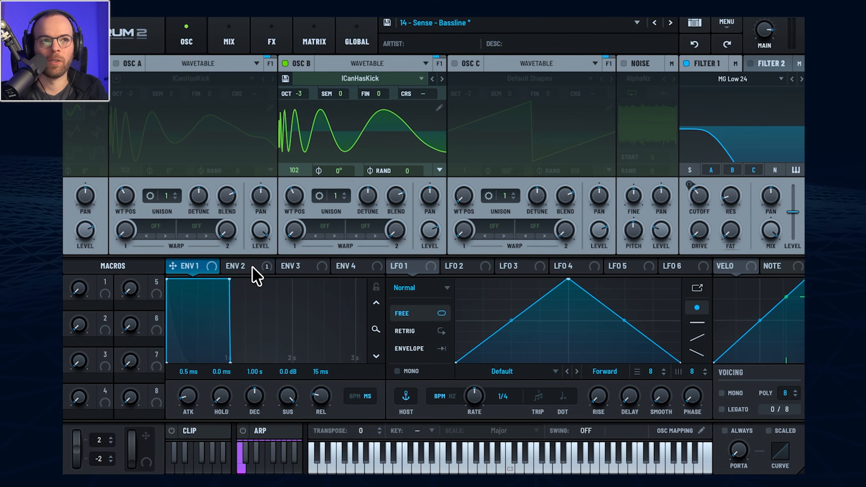
left_click(252, 267)
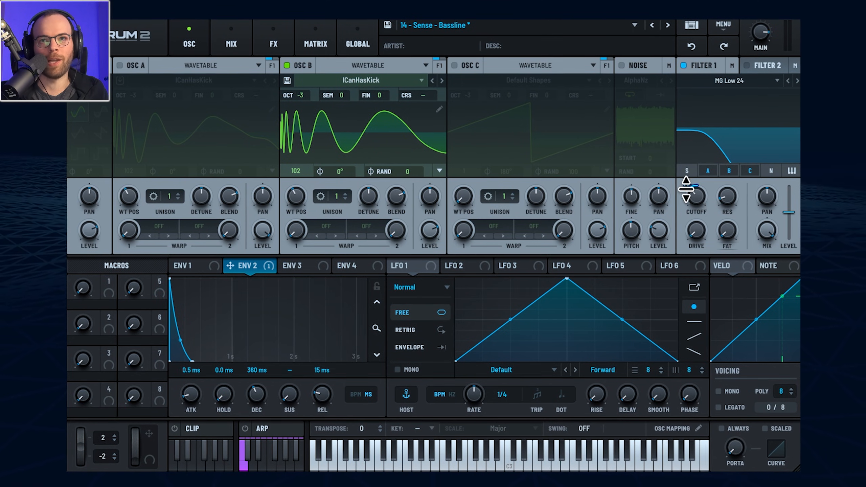
- Bypass the Env 2 modulation on Filter 1's cutoff to hear the difference, and re-enable it
mouse_move(687, 188)
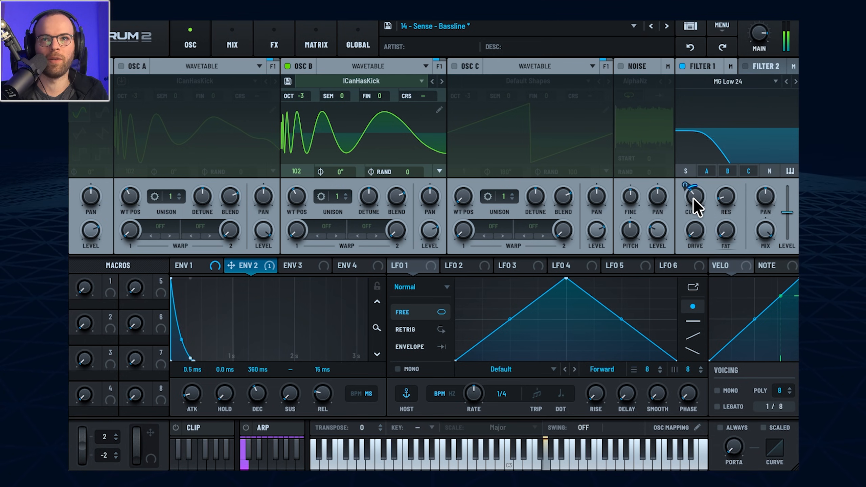
right_click(692, 198)
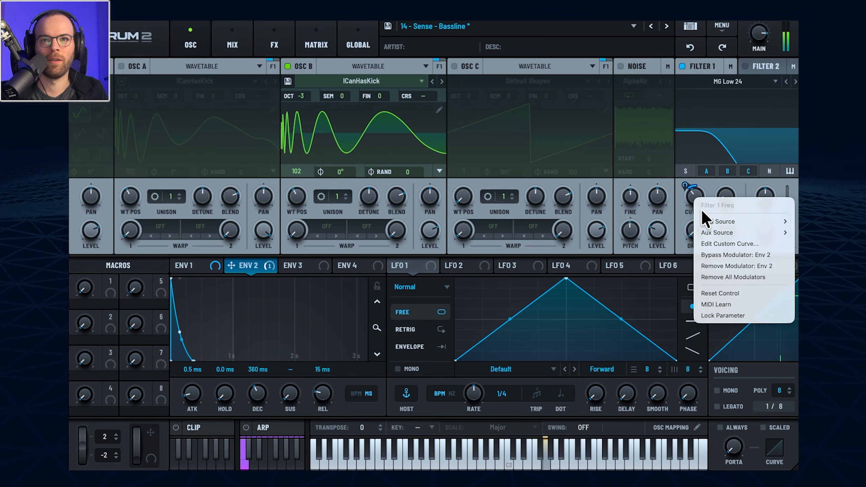
left_click(722, 255)
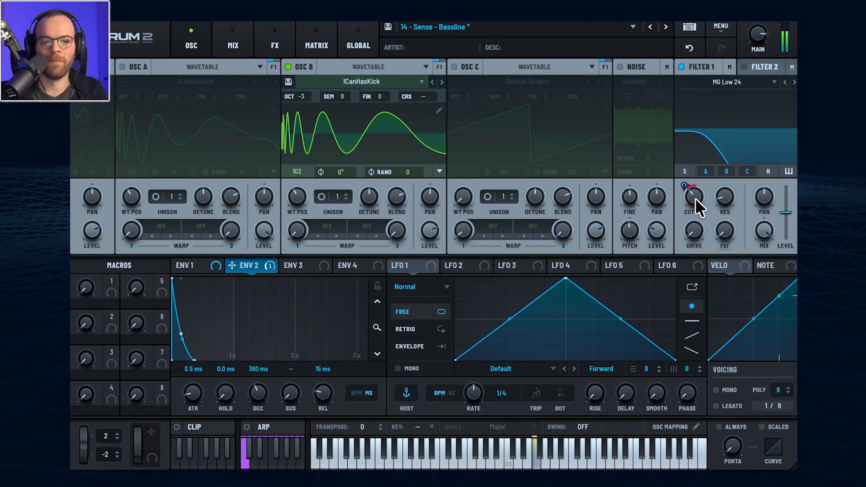
right_click(695, 203)
left_click(716, 255)
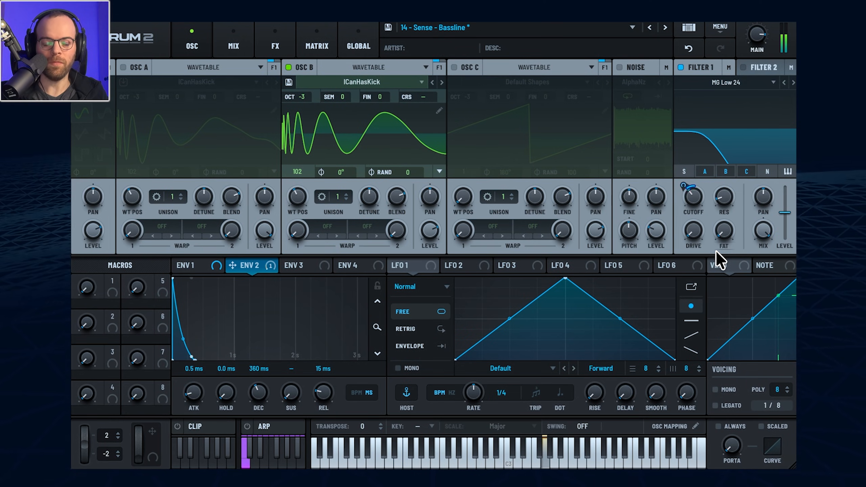
- Examine the synth's Equalizer effect and the second band of the Bassline track's EQ Eight in Ableton Live
left_click(284, 54)
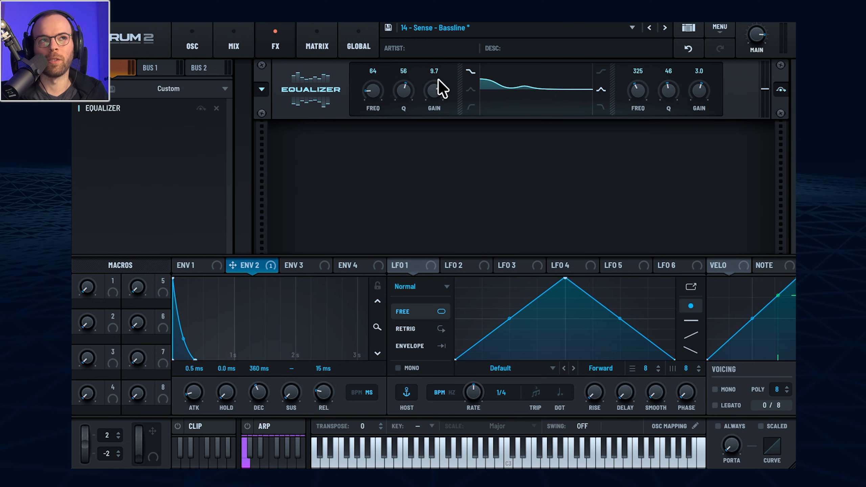
left_click(206, 47)
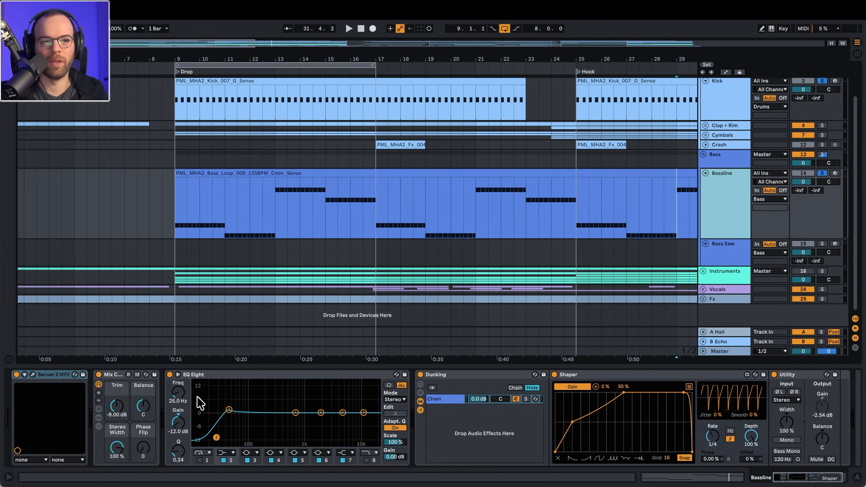
left_click(228, 409)
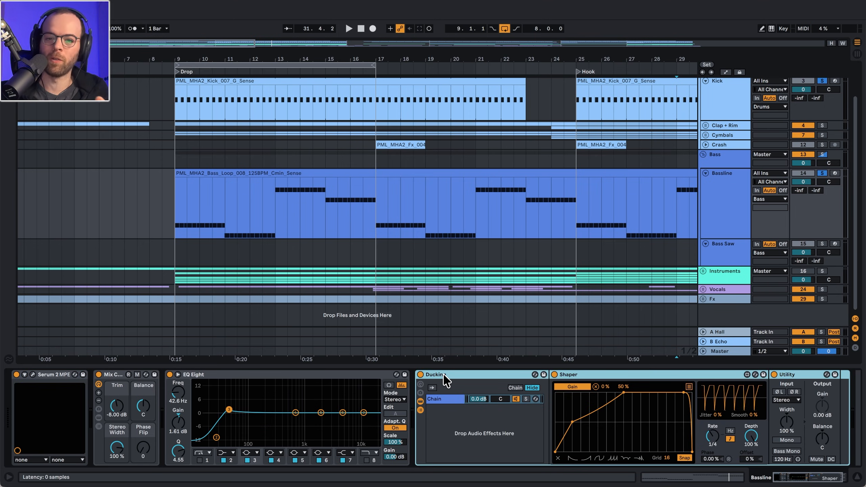
- Turn off the Ducking rack on the Bassline track, play the Drop from bar 9, and turn the rack back on
left_click(420, 375)
scroll(764, 143, "up", 3)
key("space")
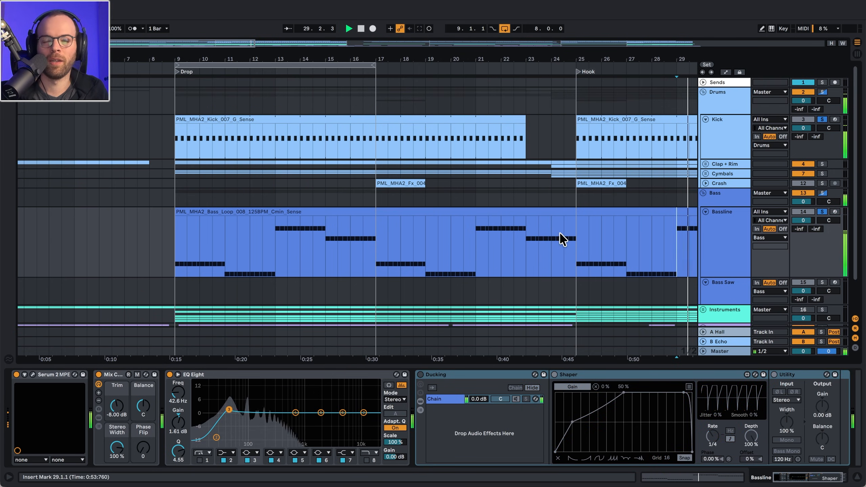
left_click(258, 212)
key("space")
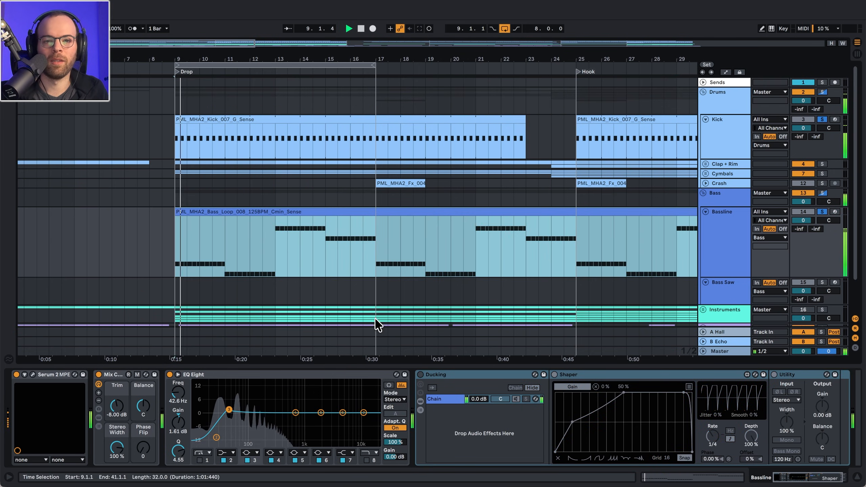
left_click(420, 375)
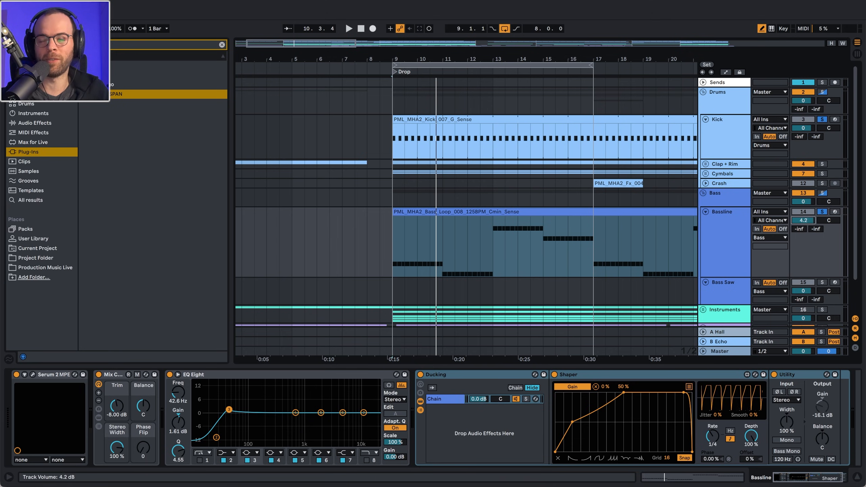
- Play the Drop and open the SPAN analyzer on the Master track
key("space")
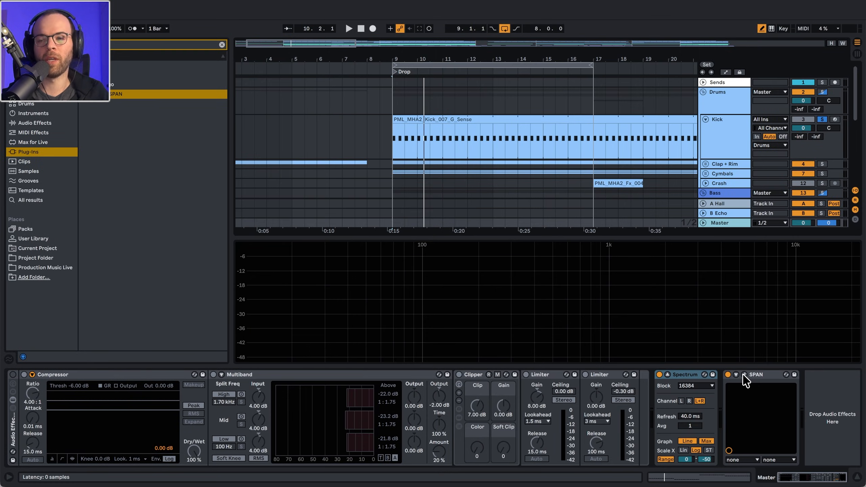
left_click(744, 375)
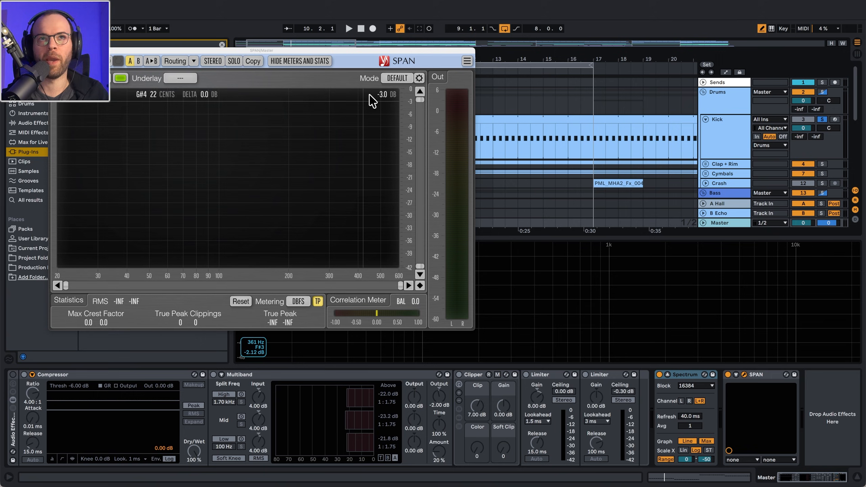
- View SPAN's Spectrum Mode Editor settings and close the analyzer
left_click(419, 78)
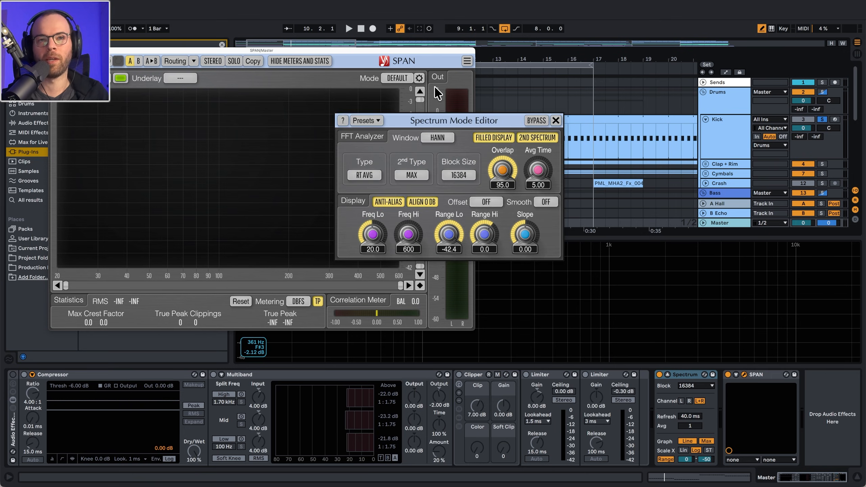
left_click(744, 375)
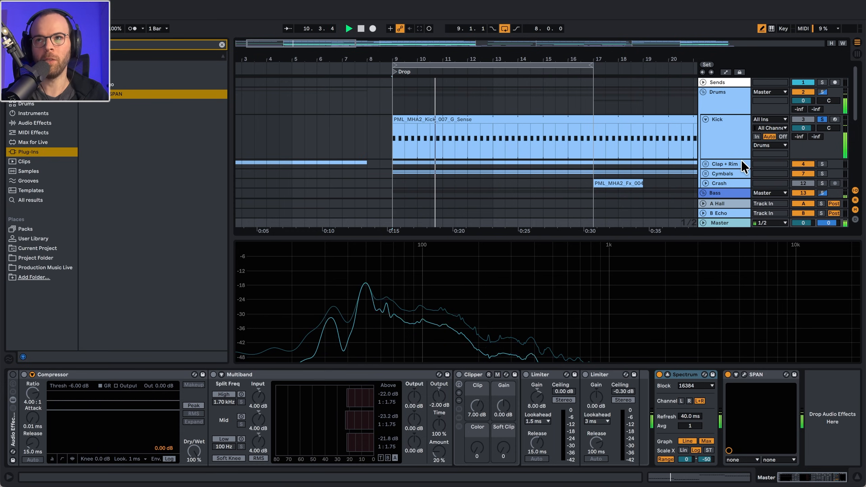
- Play the Drop from bar 9 and set the Bassline track's volume to -3.4 dB
scroll(746, 157, "down", 4)
key("space")
left_click_drag(808, 157, 808, 154)
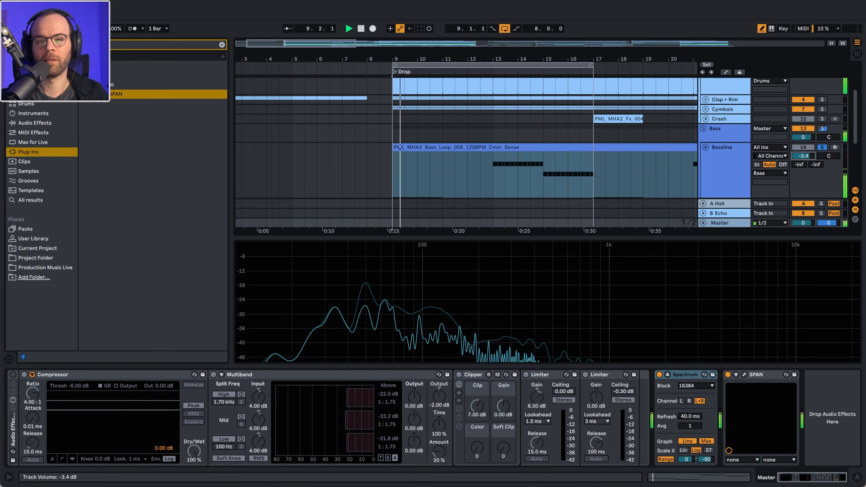
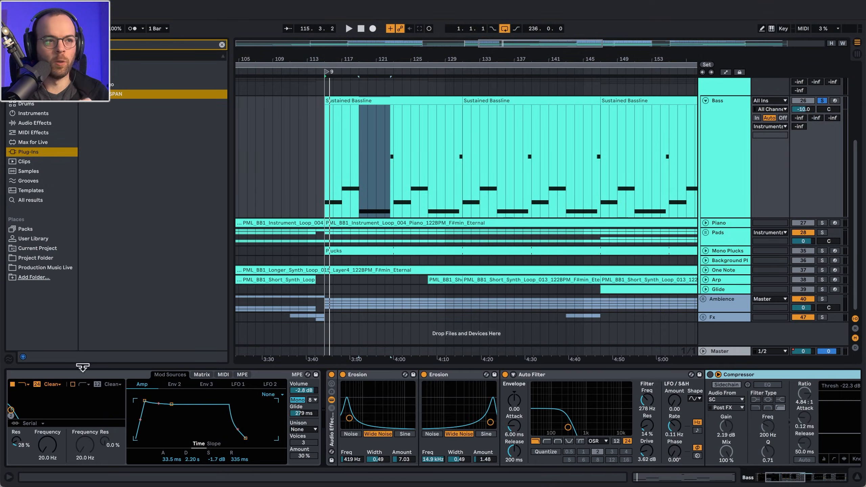
- Examine the Bass track's device chain from Wavetable through Erosion, Auto Filter and Compressor to the last EQ Eight
scroll(89, 375, "left", 3)
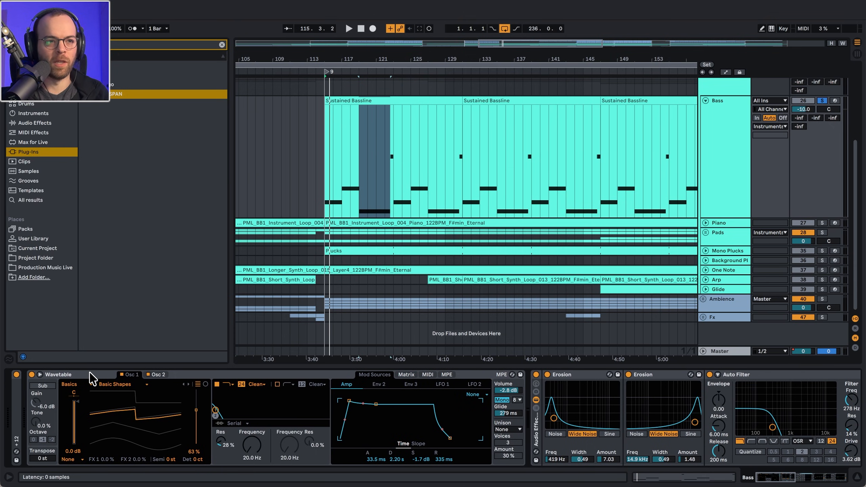
scroll(448, 393, "right", 5)
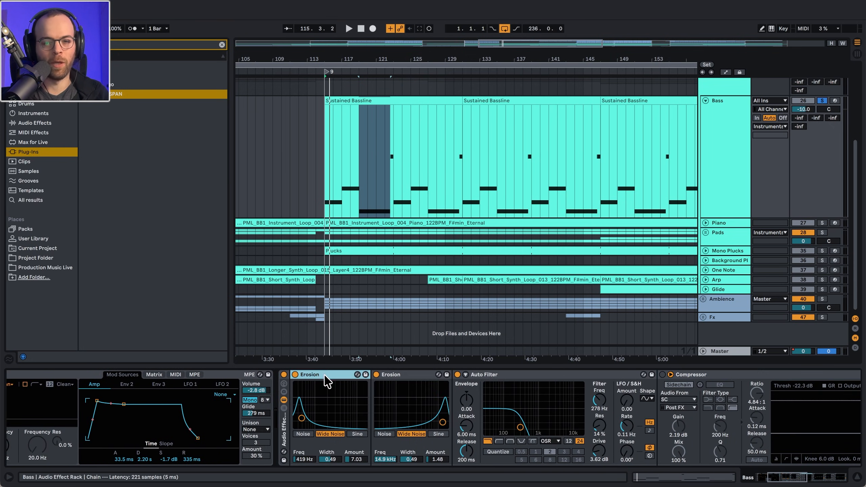
scroll(329, 381, "right", 5)
scroll(447, 384, "right", 5)
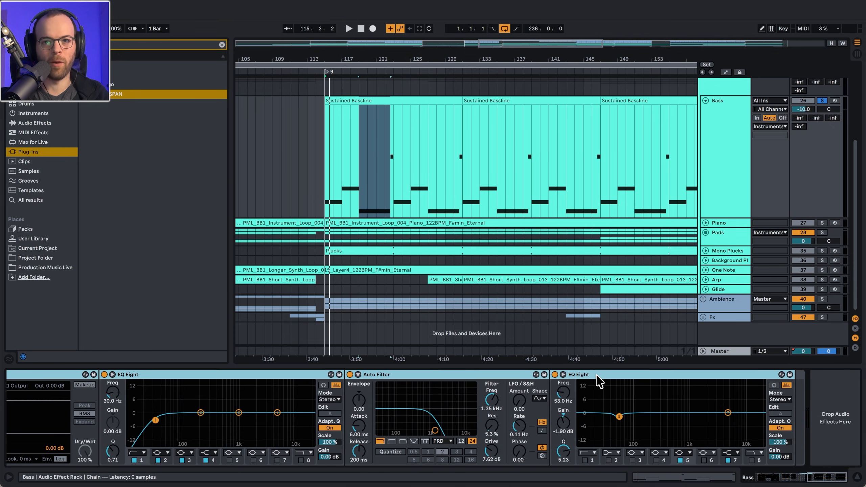
scroll(598, 381, "left", 10)
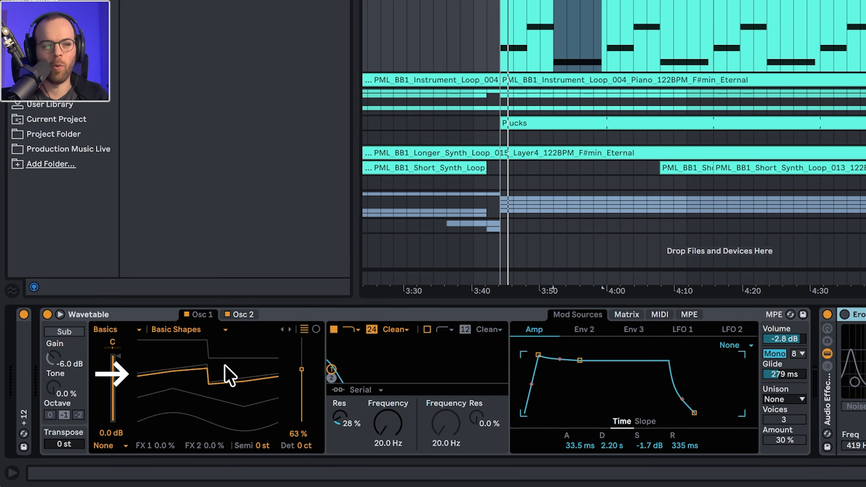
- Listen to Wavetable's Osc 1 and Osc 2 separately by switching the other one off, and turn both back on
left_click(225, 315)
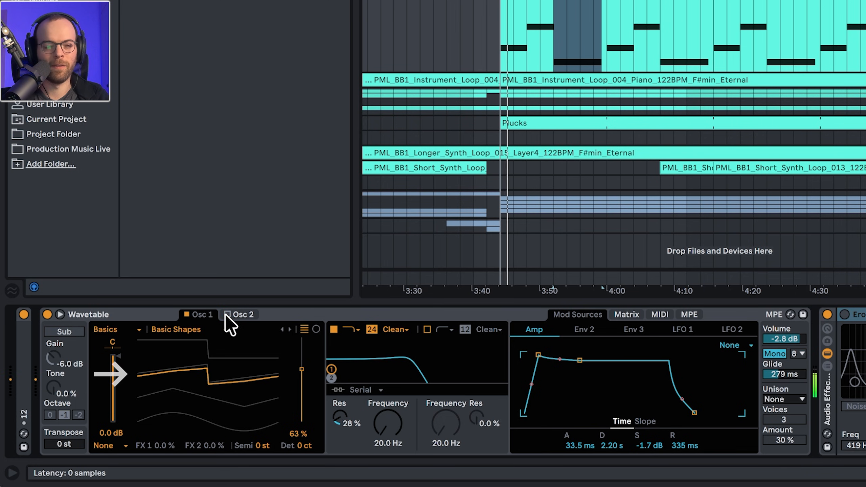
left_click(226, 315)
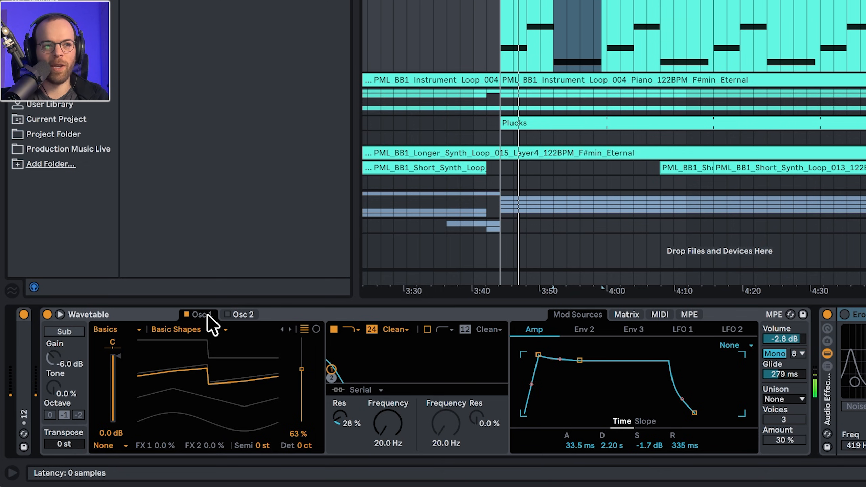
left_click(186, 314)
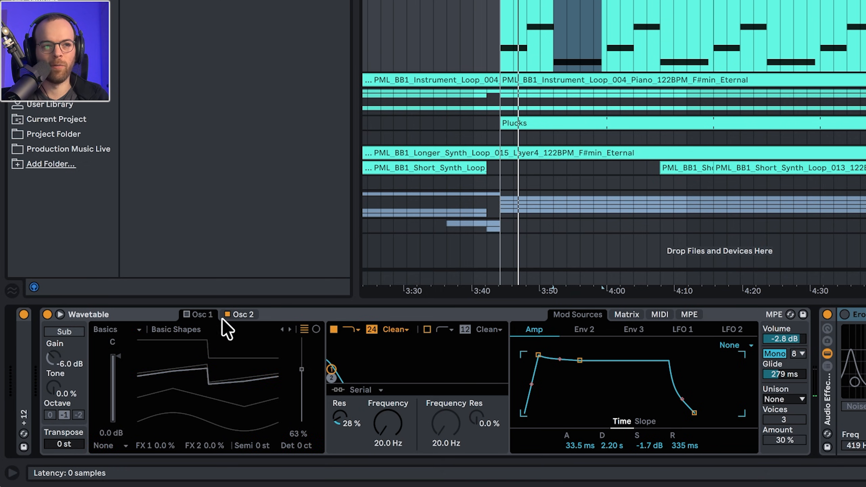
left_click(236, 315)
key("space")
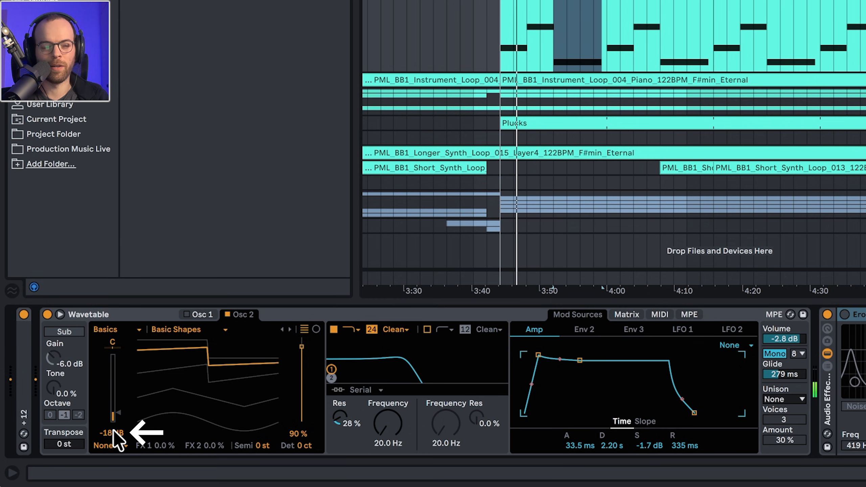
left_click(202, 315)
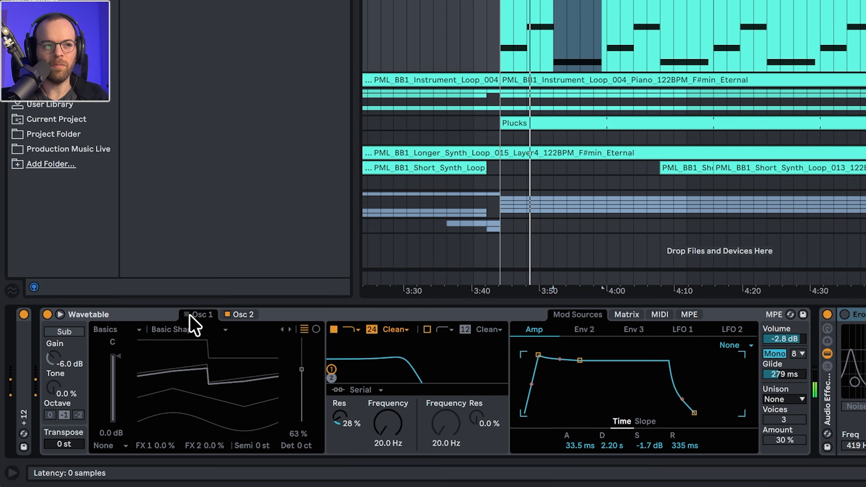
left_click(186, 314)
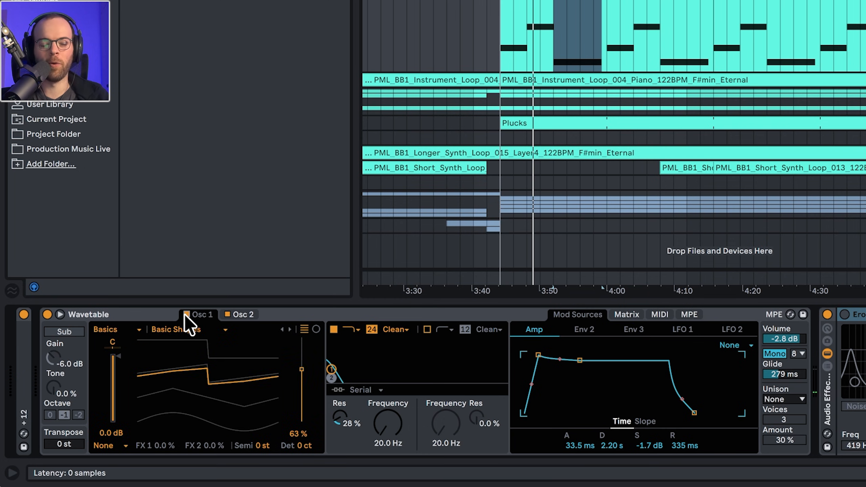
key("space")
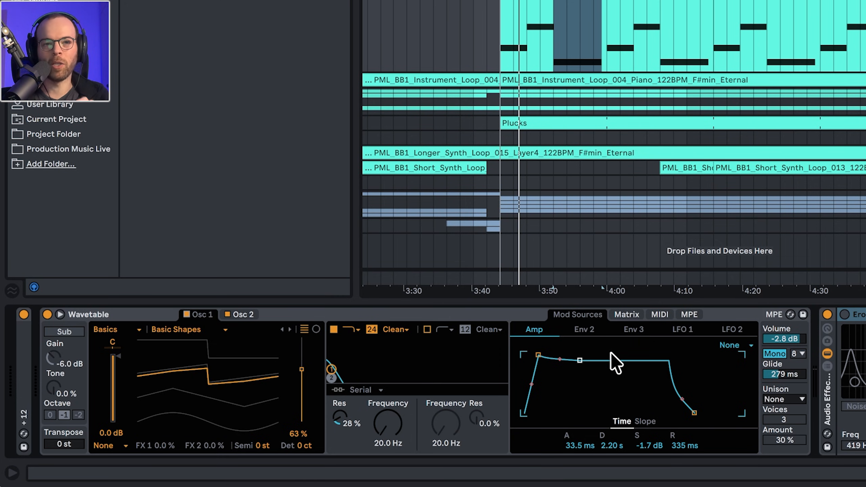
- Reset the Env 2 modulation of Filter 1 Freq to default in Wavetable, and undo the reset
left_click(583, 327)
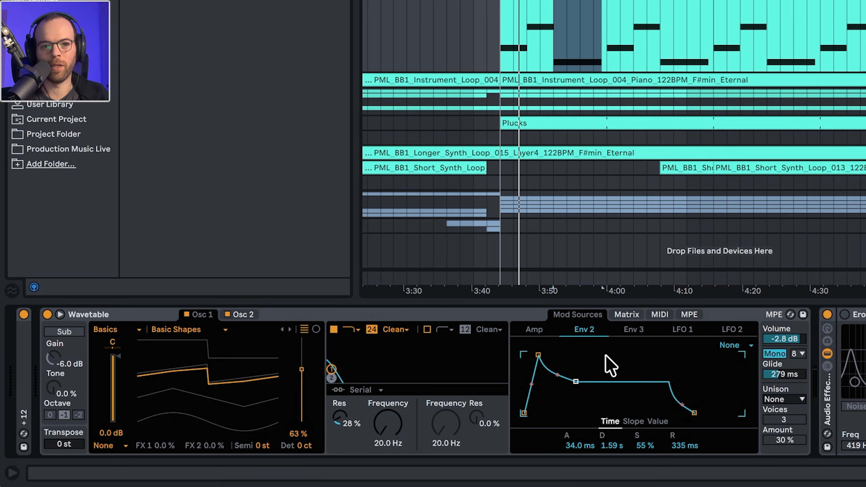
left_click(627, 317)
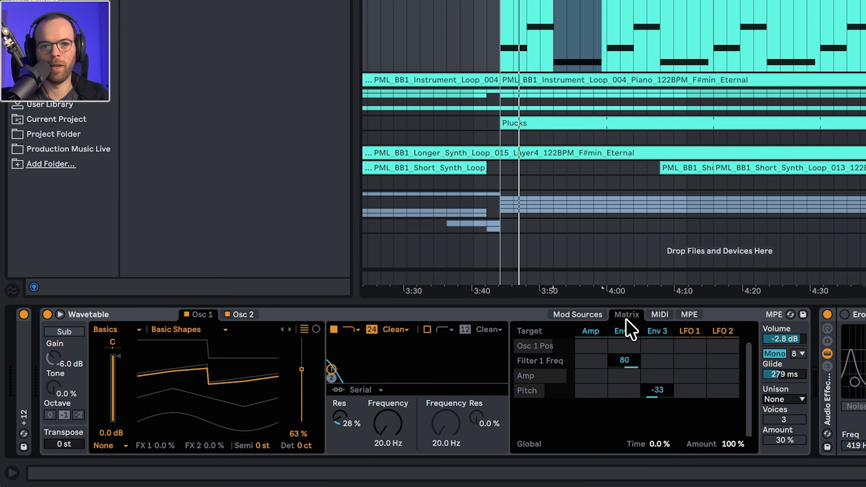
right_click(623, 365)
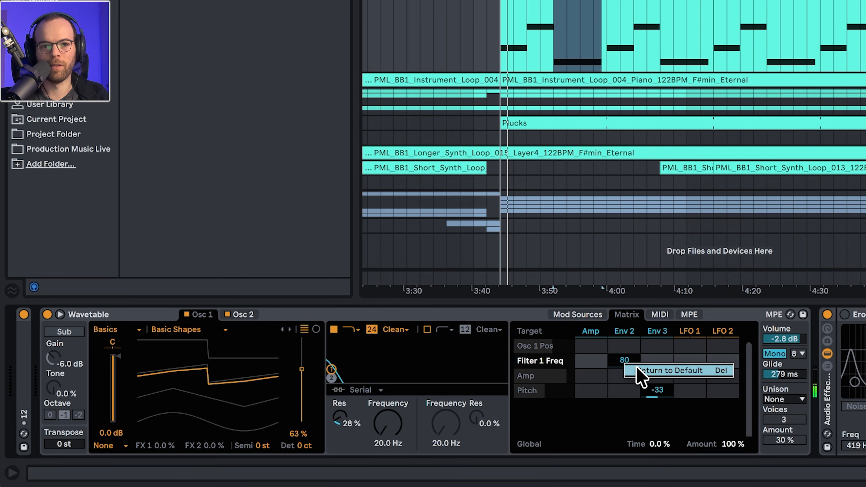
left_click(637, 370)
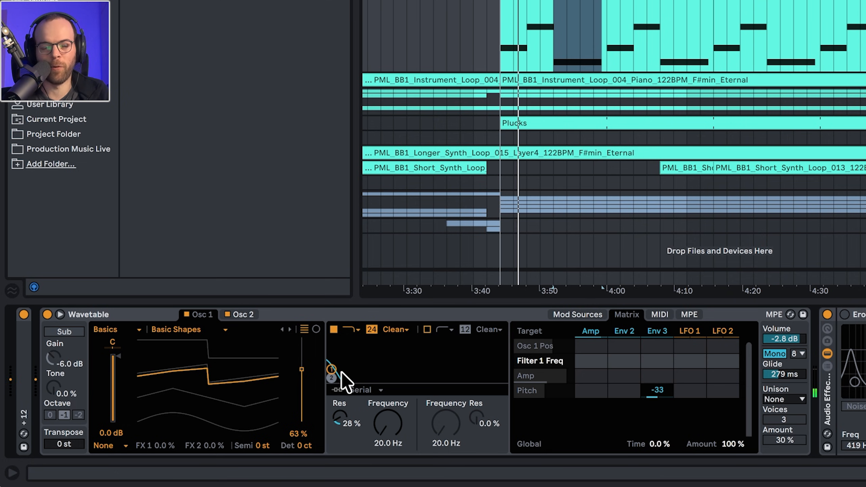
key("ctrl+z")
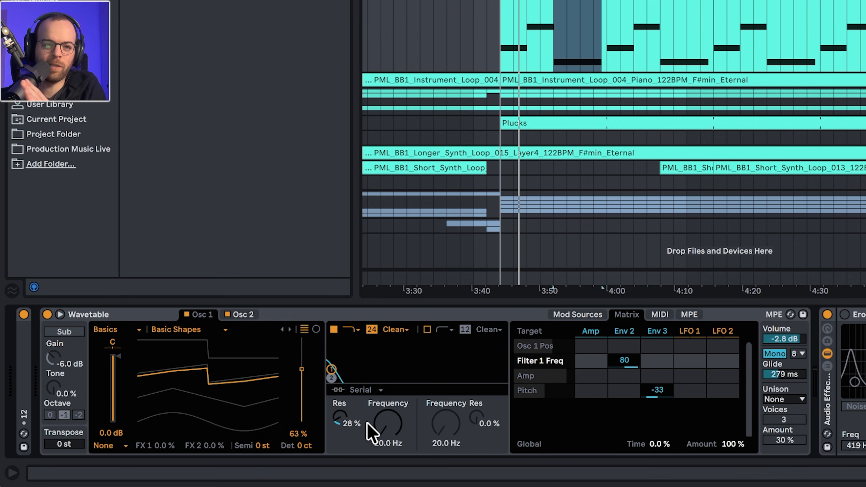
- Examine Wavetable's Env 2 and Env 3 envelopes against their modulation matrix assignments to Filter 1 Freq and Pitch
left_click(578, 314)
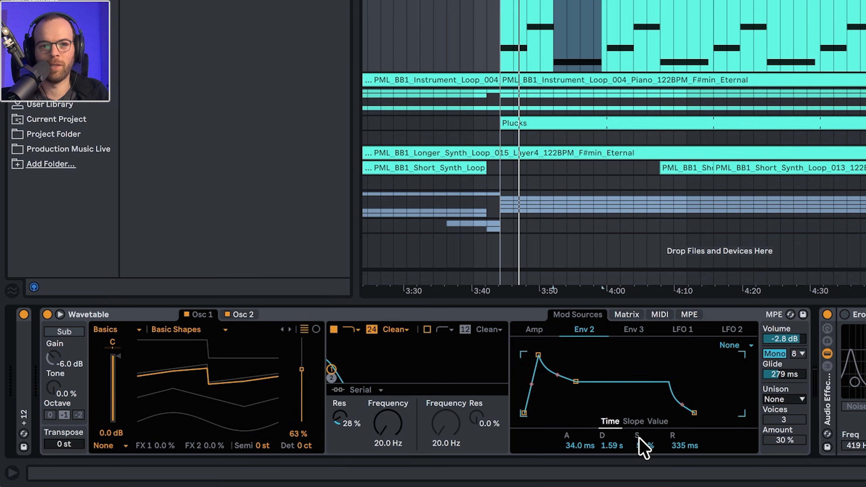
left_click(626, 315)
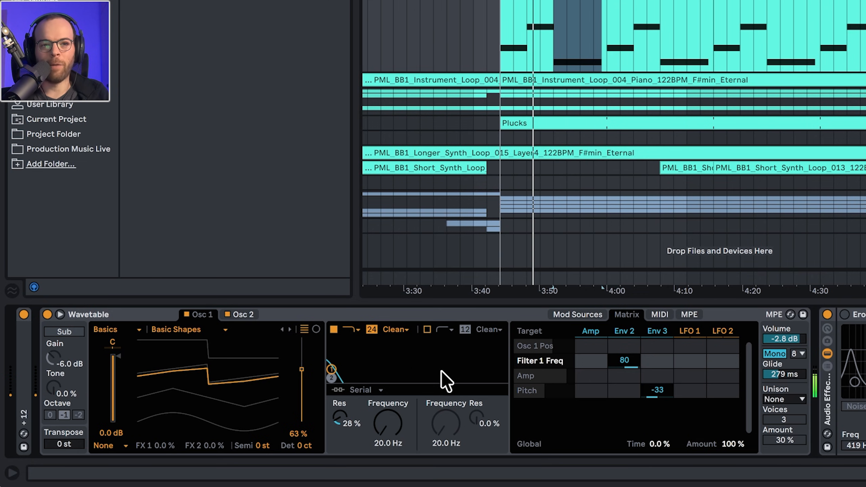
left_click(563, 316)
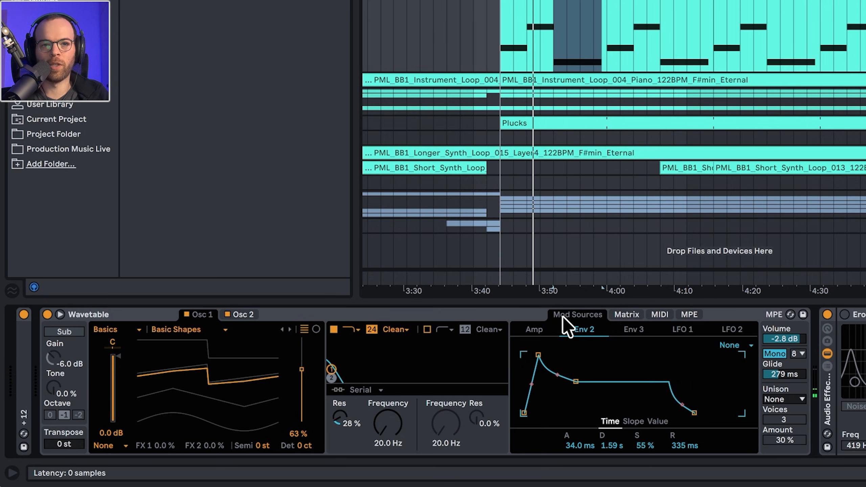
left_click(631, 329)
left_click(624, 315)
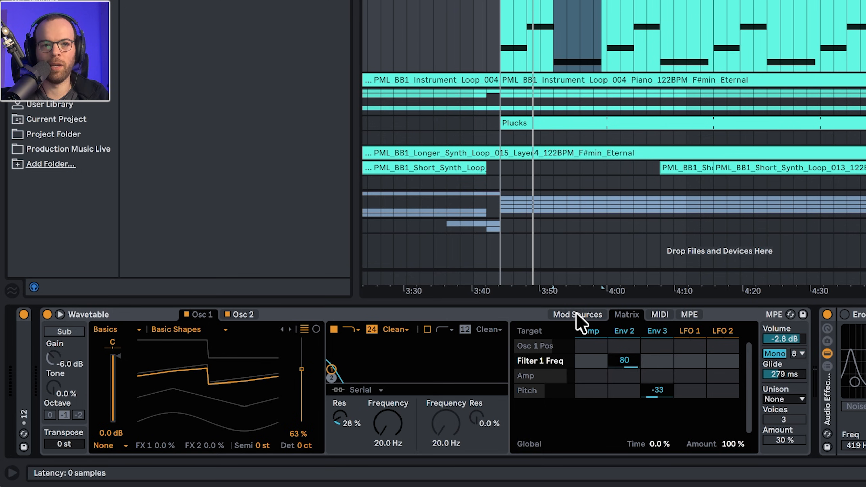
left_click(577, 315)
left_click(627, 315)
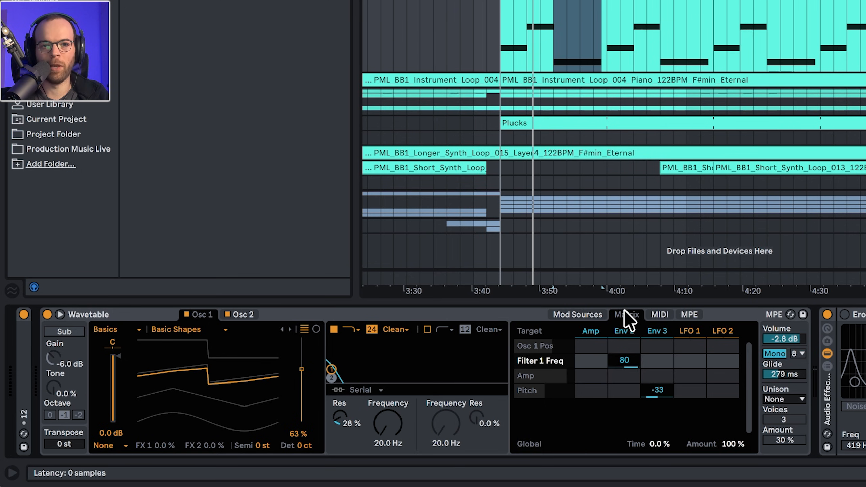
- Reset the Env 3 modulation of Pitch to default and play the bassline to hear the difference
right_click(656, 390)
left_click(727, 398)
key("space")
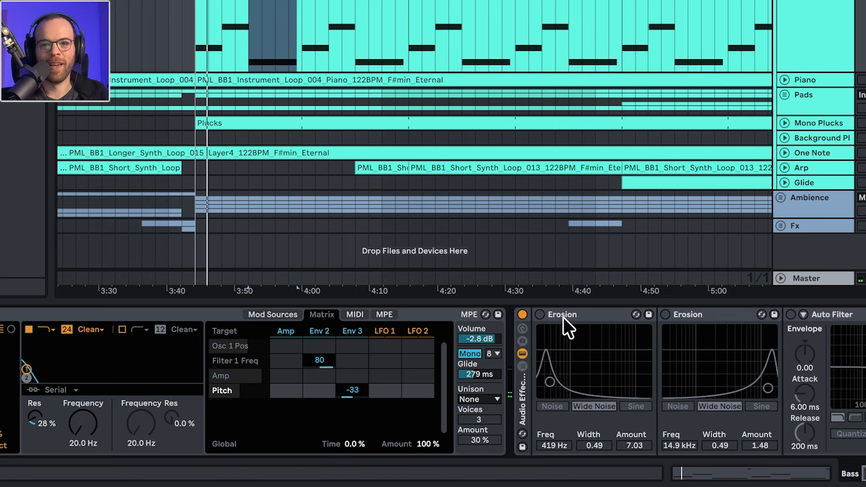
- Turn on both Erosion devices in the Bass track's Audio Effect Rack
left_click(859, 314)
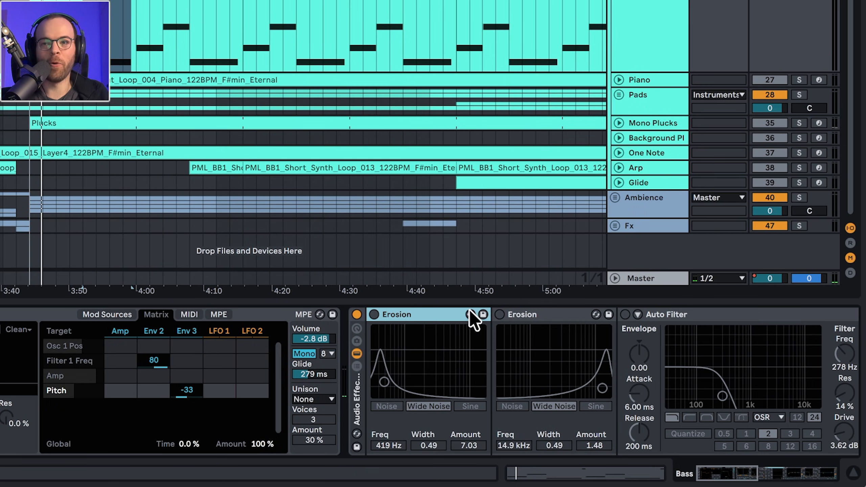
scroll(477, 310, "right", 3)
left_click(468, 314, "shift")
key("0")
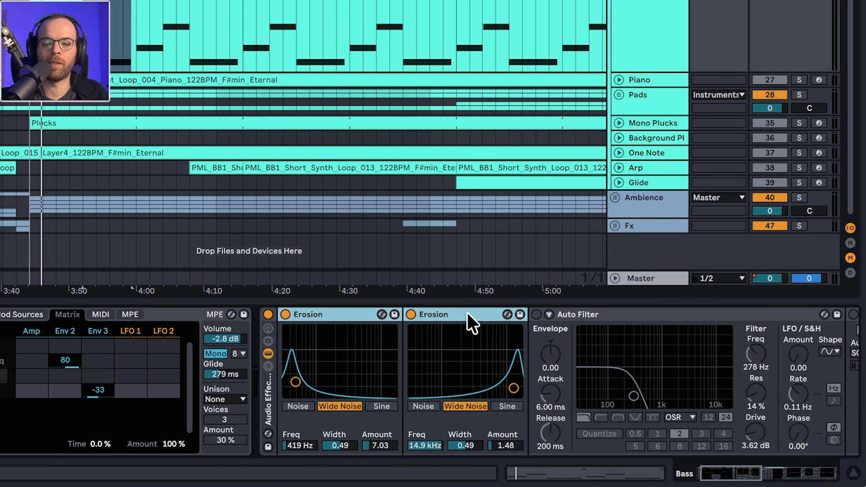
- Raise the Amount to 23.6 on the first Erosion and 35.6 on the second, and undo both changes
left_click_drag(379, 445, 379, 433)
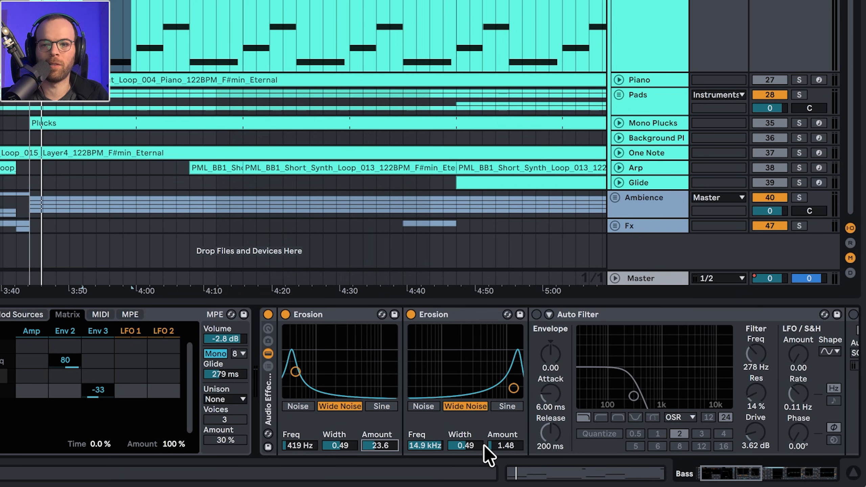
left_click_drag(505, 446, 505, 429)
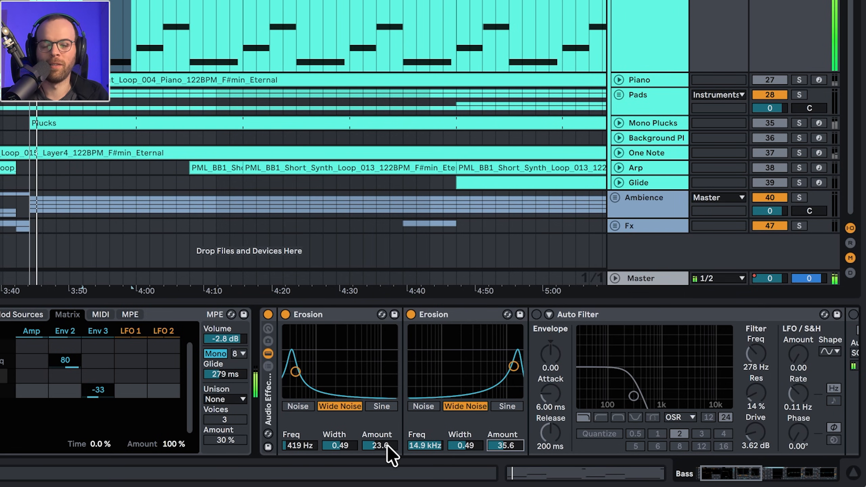
key("ctrl+z")
key("ctrl+z")
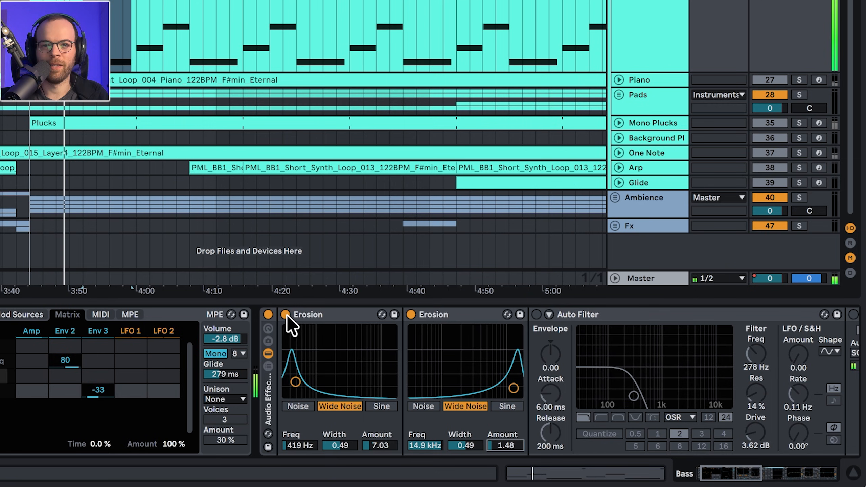
- Bypass the Bass track's Audio Effect Rack during playback to compare the sound, and turn it back on
left_click(269, 315)
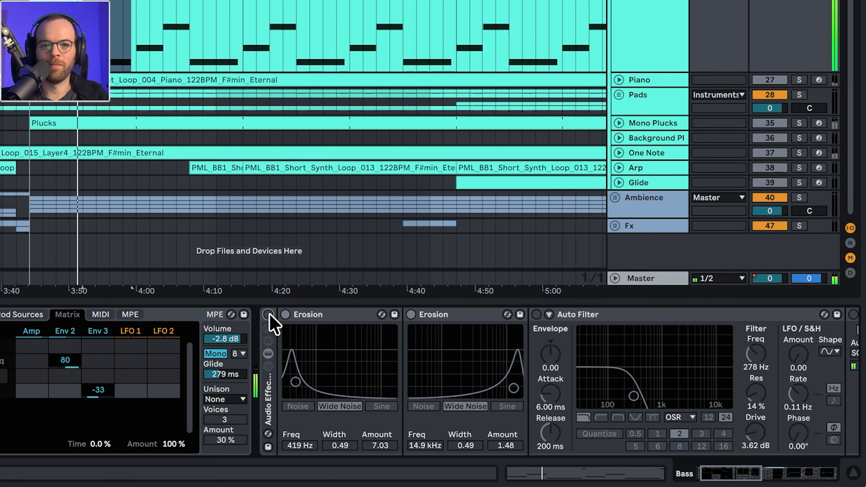
left_click(269, 314)
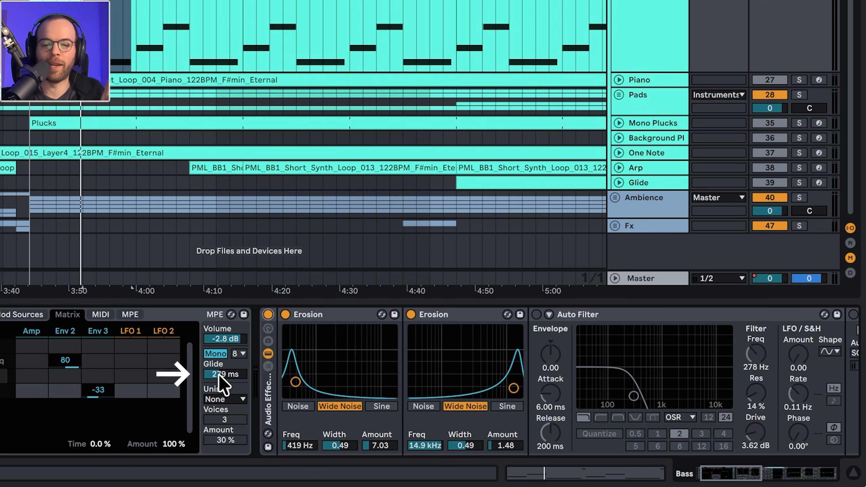
- Turn on the Auto Filter after the two Erosion devices and inspect its filter settings
left_click(536, 315)
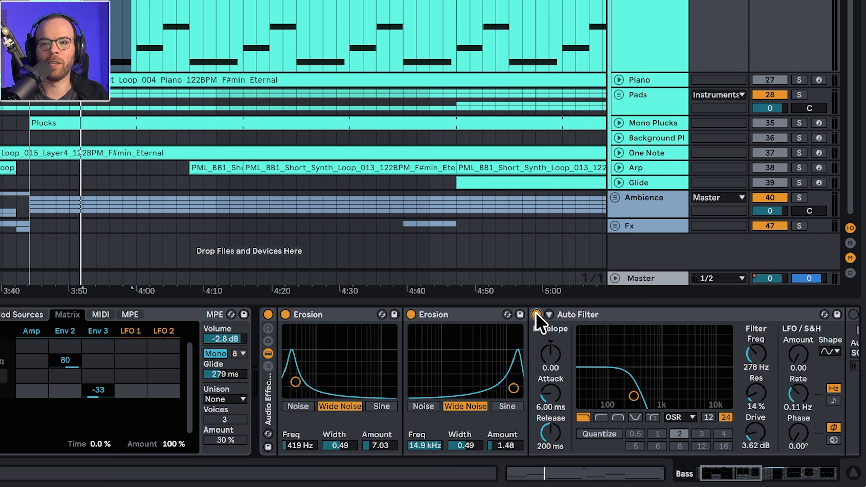
scroll(571, 316, "right", 4)
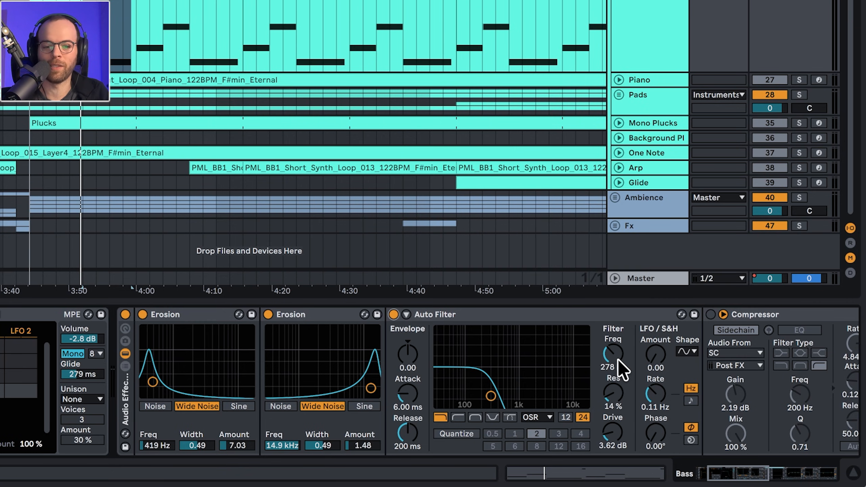
- Turn on the sidechain Compressor after the Auto Filter on the Bass track and play the section to hear it
key("space")
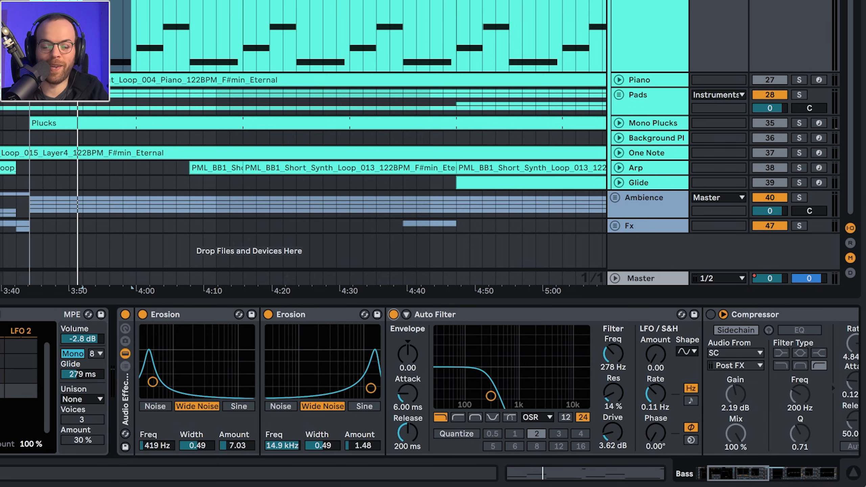
scroll(402, 409, "right", 10)
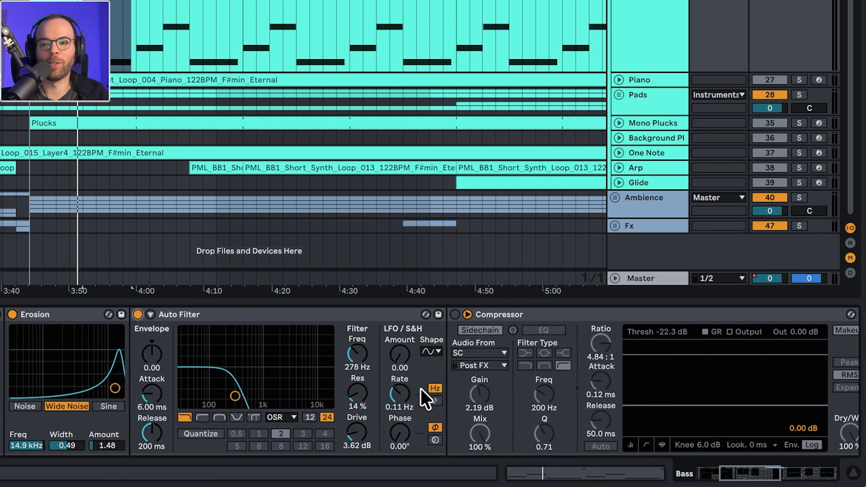
left_click(280, 315)
key("space")
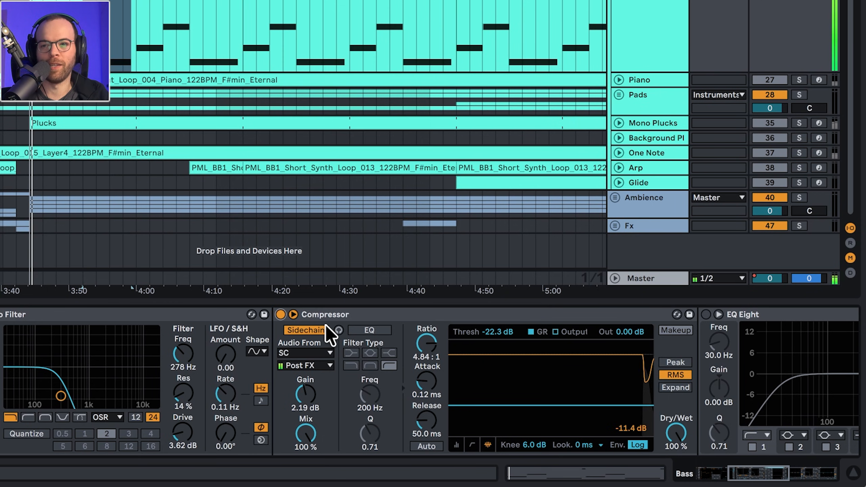
- Turn on the EQ Eight with the 30 Hz low cut after the Compressor during playback
scroll(325, 325, "right", 5)
scroll(325, 325, "right", 5)
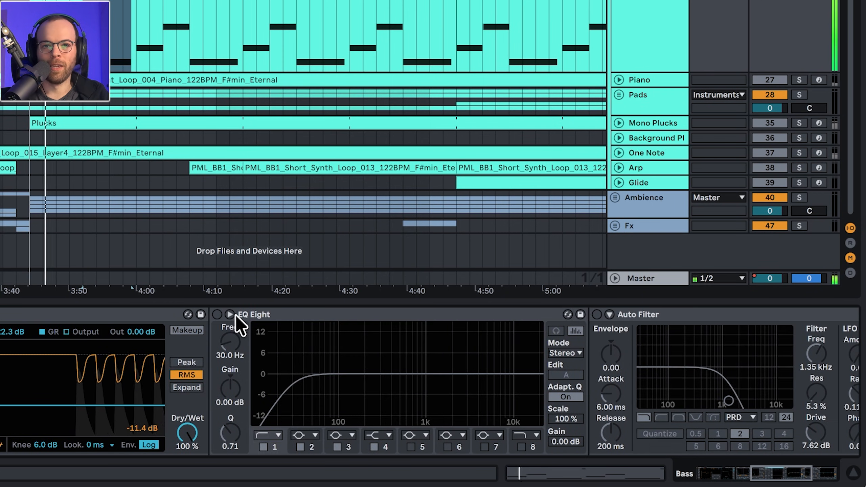
left_click(221, 315)
scroll(239, 324, "right", 2)
scroll(239, 324, "right", 2)
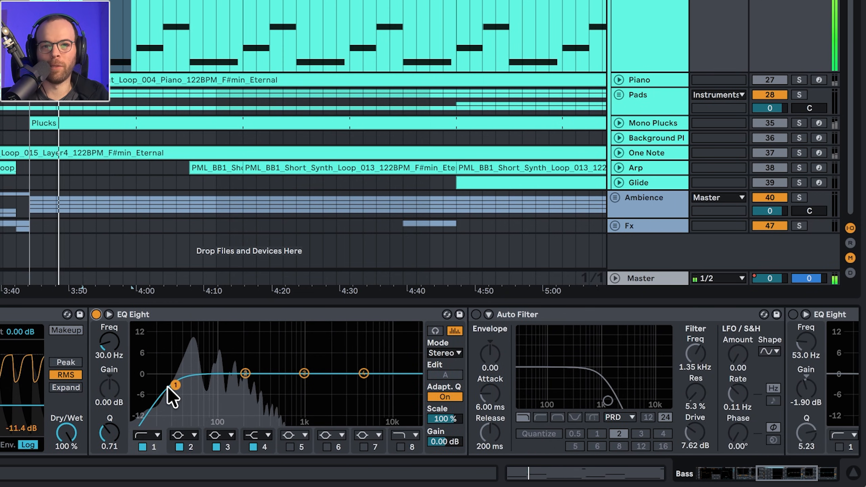
- Turn on the Auto Filter with the PRD circuit and play the section with it on and bypassed to compare
scroll(529, 325, "right", 4)
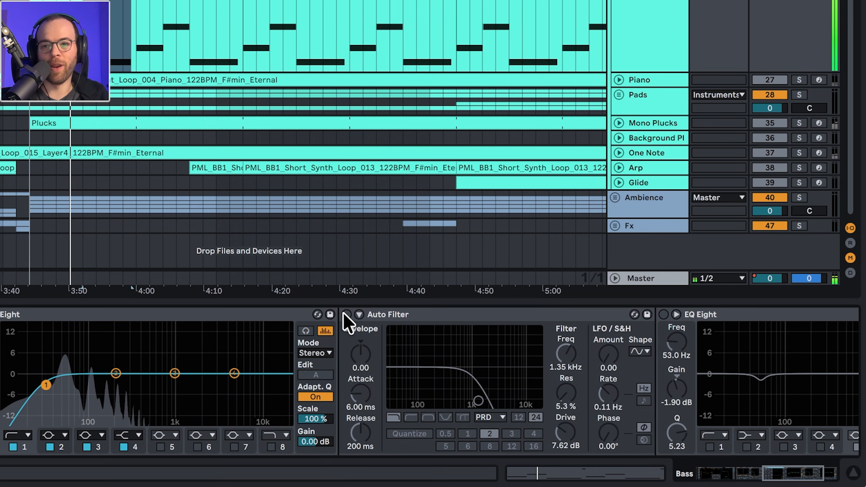
left_click(346, 315)
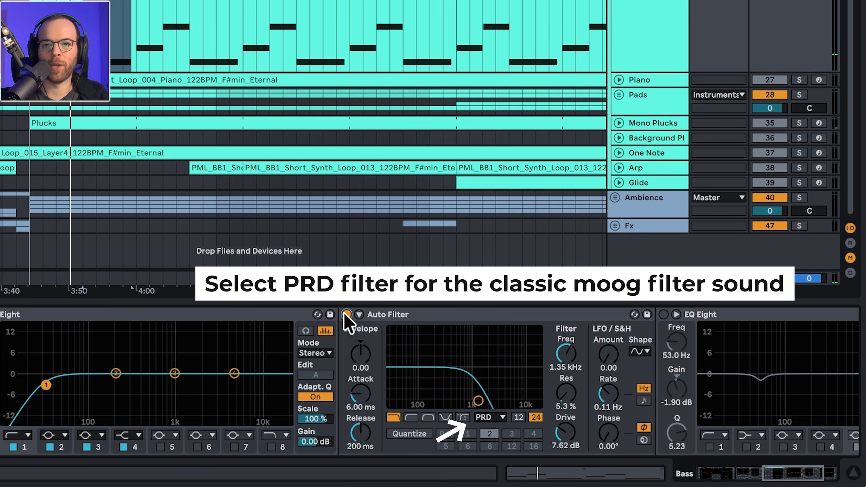
key("space")
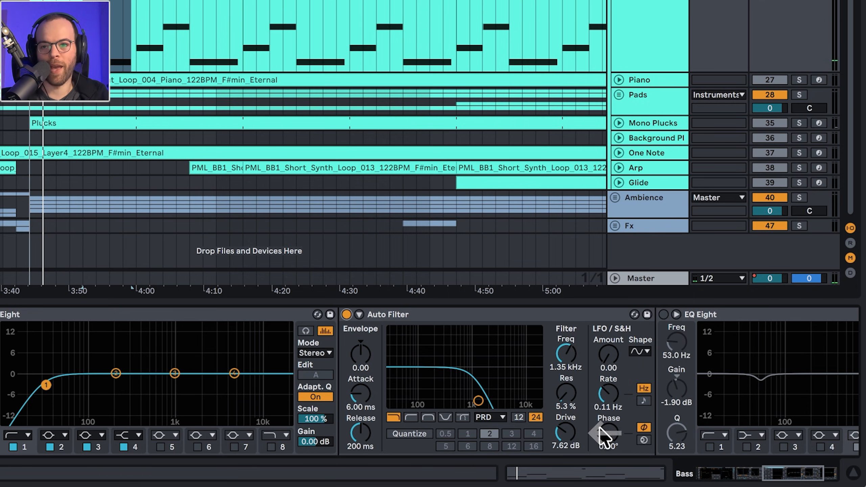
key("space")
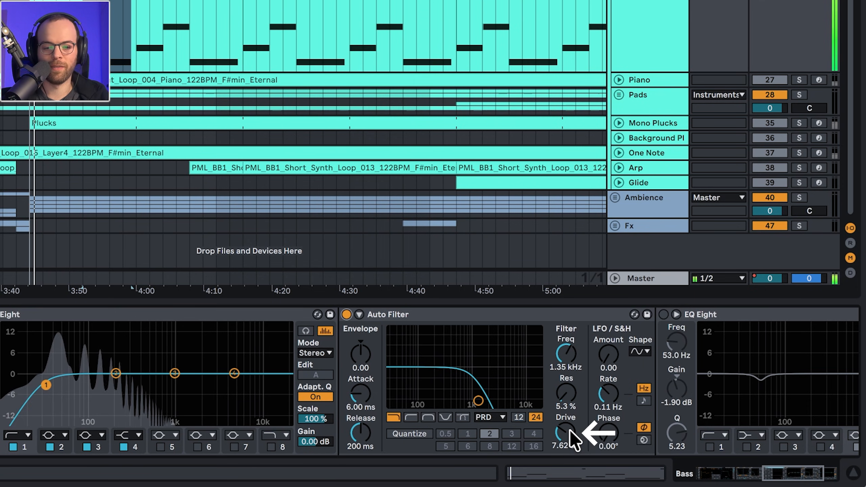
key("space")
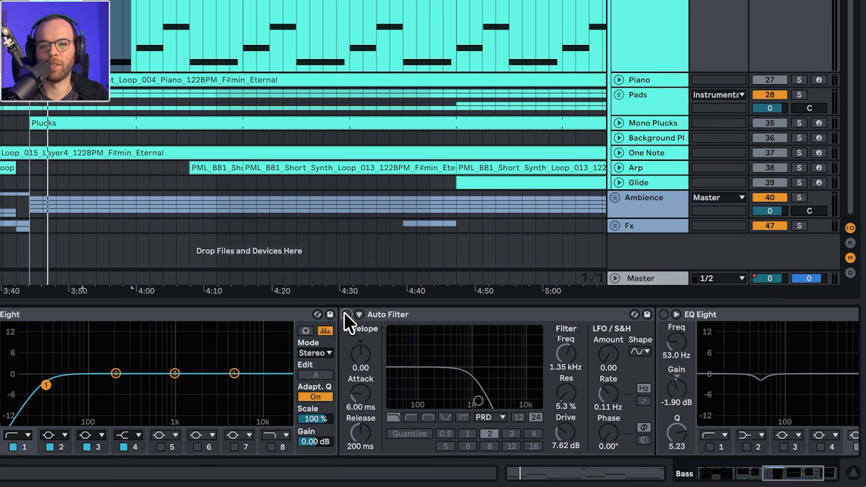
key("space")
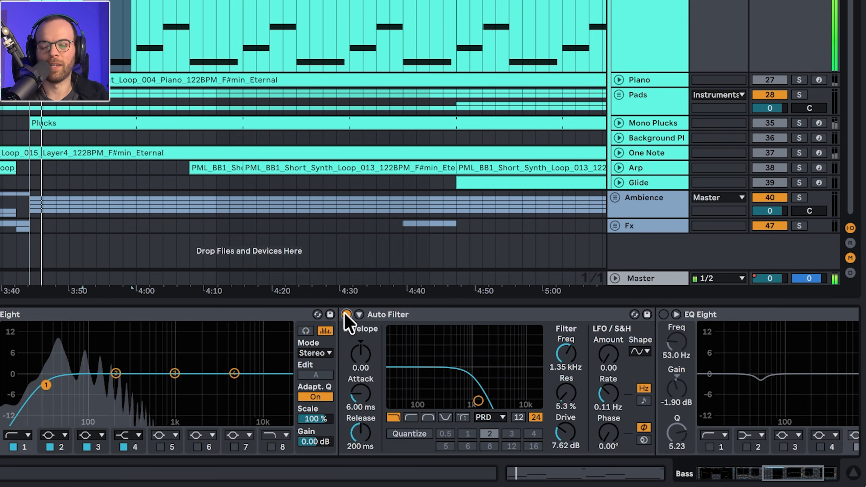
- Turn on the last EQ Eight in the Bass track's chain and play the section to hear it
scroll(400, 341, "right", 3)
scroll(395, 333, "right", 4)
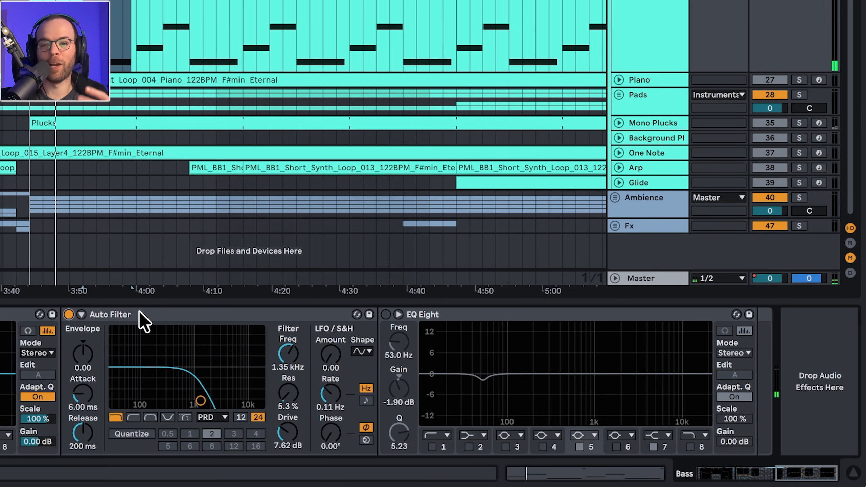
left_click(385, 314)
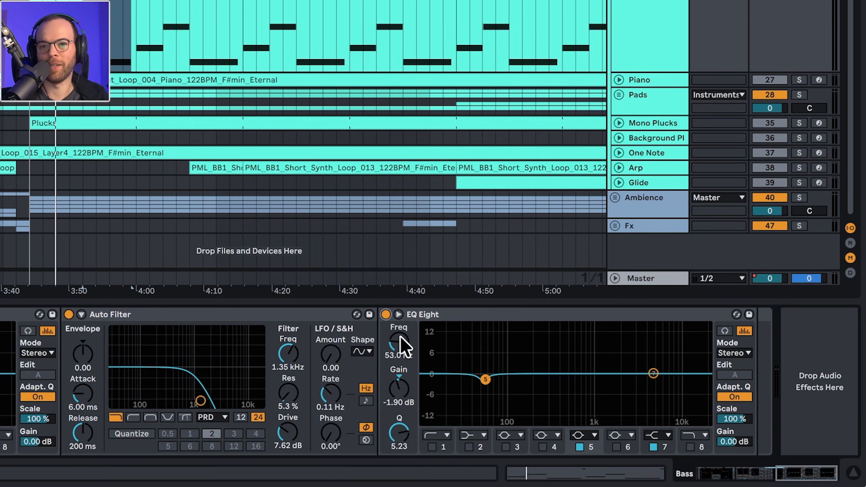
scroll(411, 346, "left", 1)
key("space")
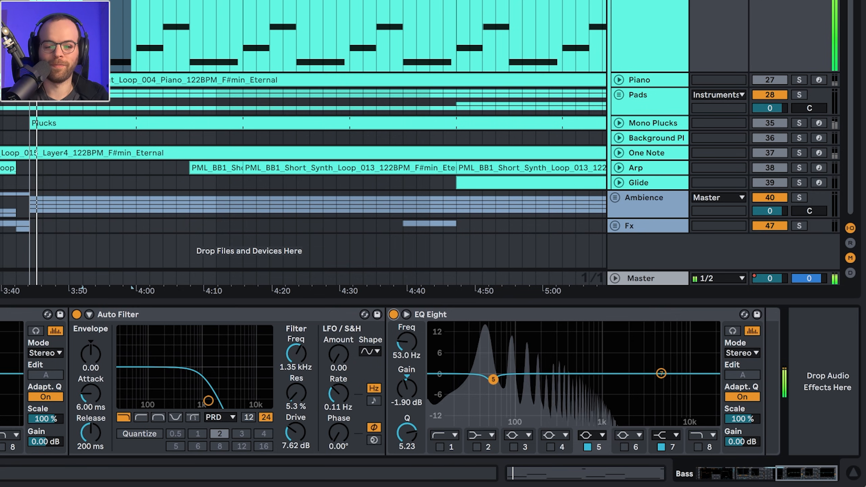